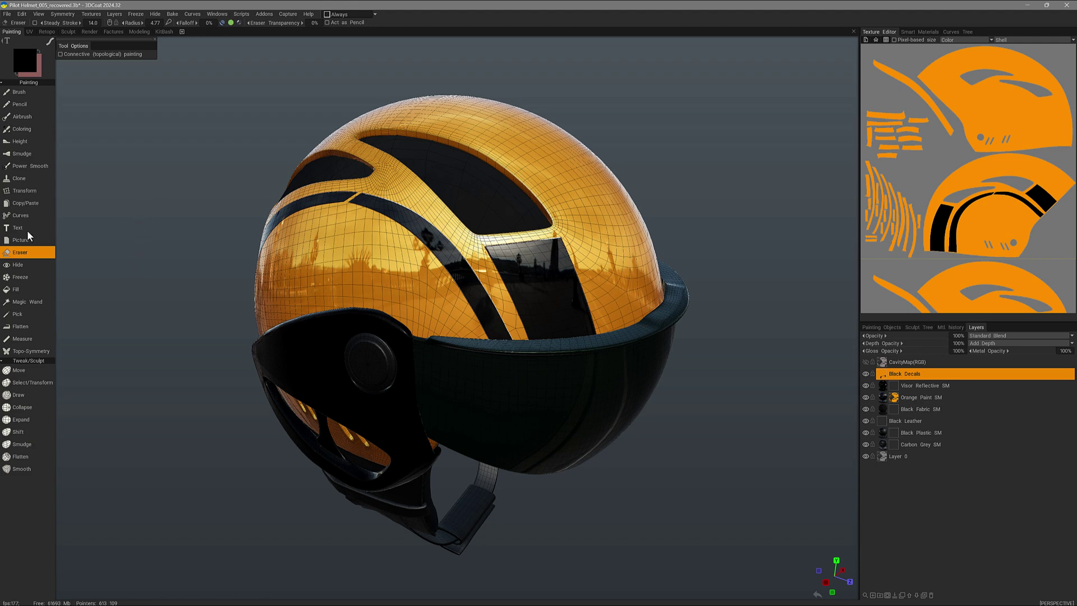
- Look at the Eraser among the painting tools in the Sculpt room and return to the Painting room
left_click(68, 32)
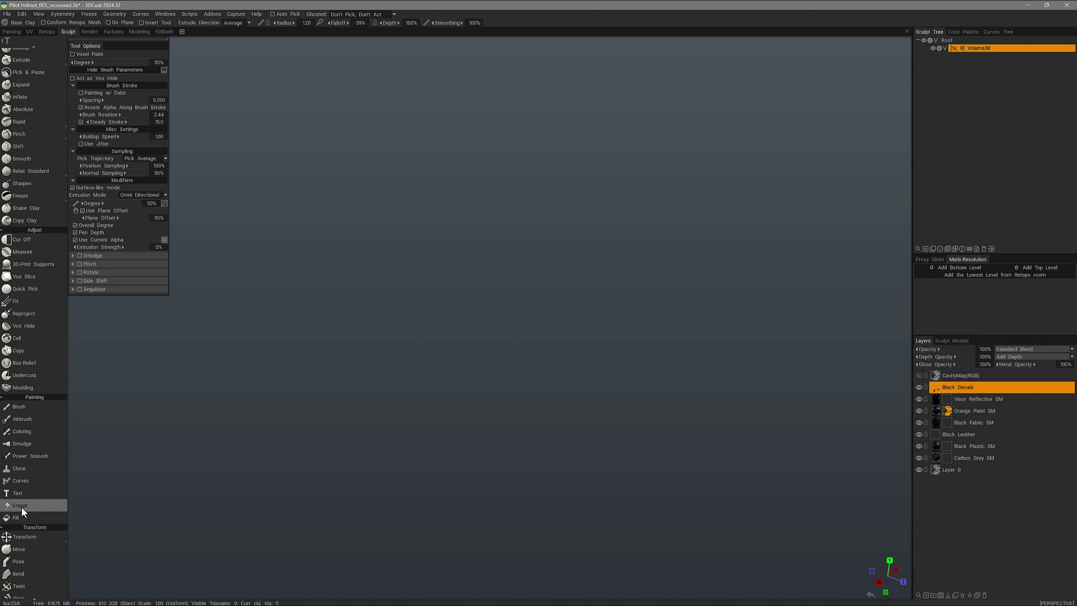
left_click(11, 32)
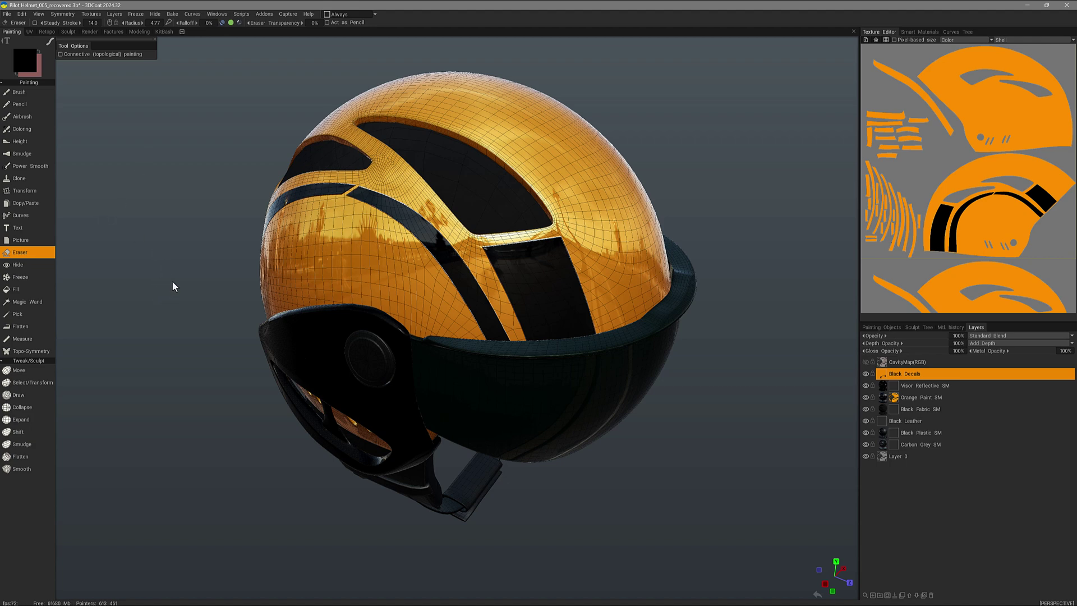
- Hide and show the Black Decals layer to check which helmet stripes it holds
left_click_drag(216, 258, 170, 277)
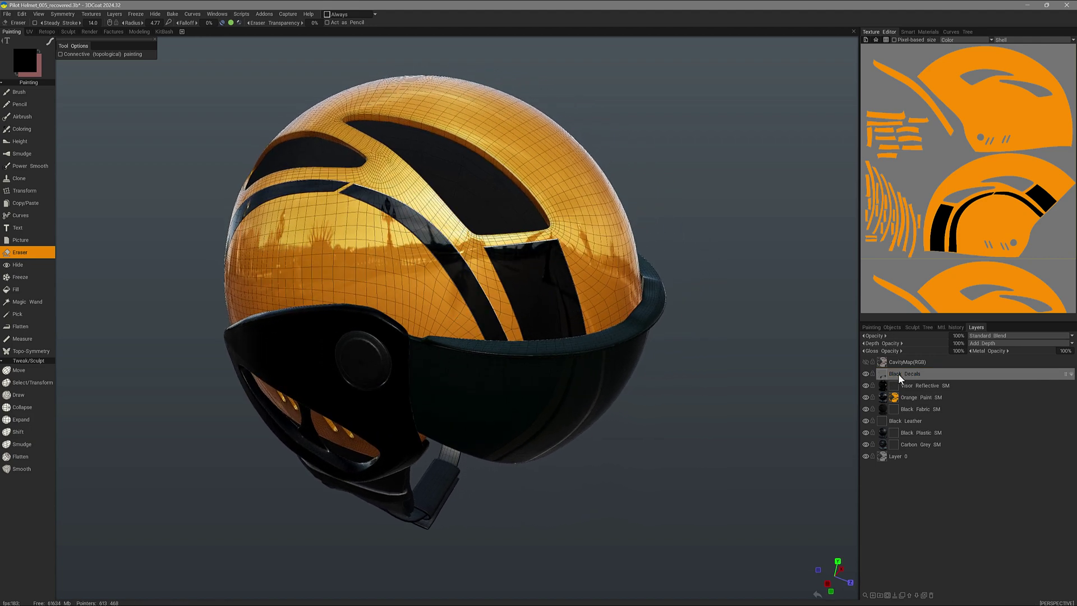
left_click(865, 374)
left_click(866, 373)
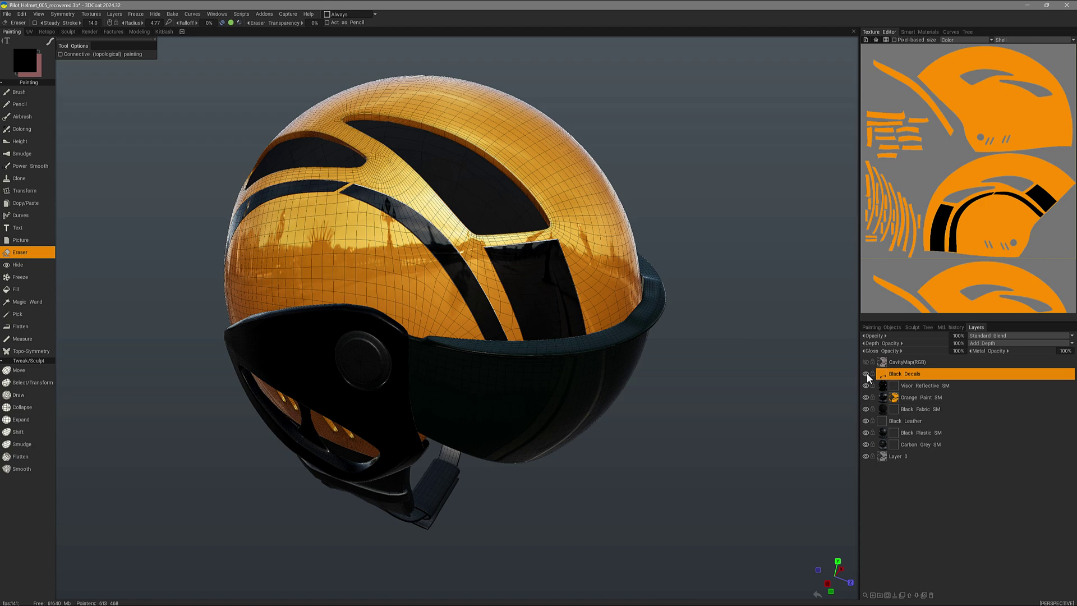
- Try erasing a gap across the helmet's curved black stripe with a freehand Eraser stroke at 100% eraser transparency
scroll(543, 318, "up", 3)
mouse_move(53, 42)
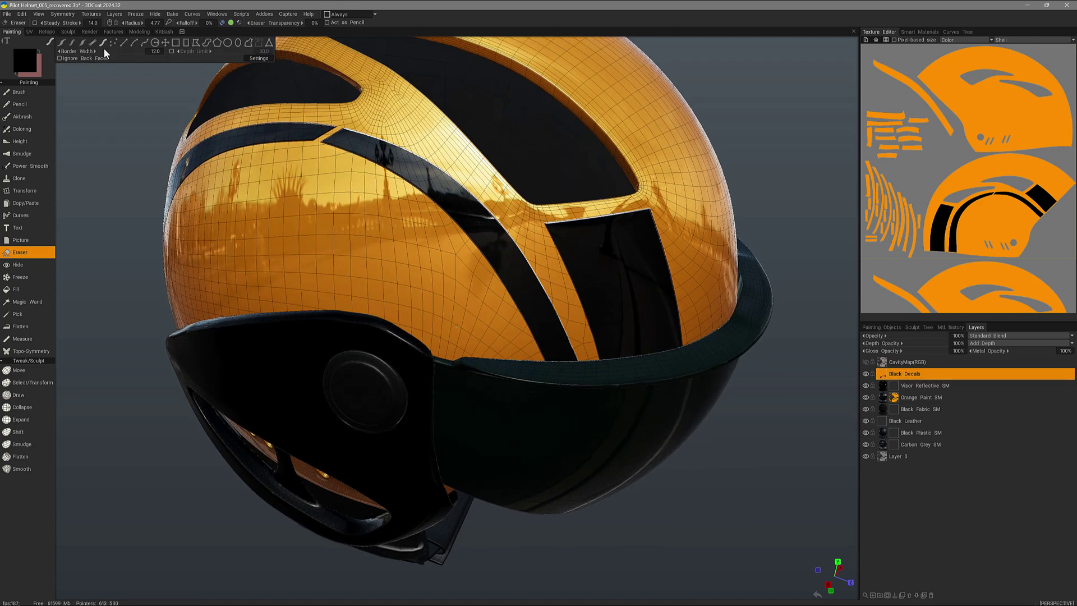
key("e")
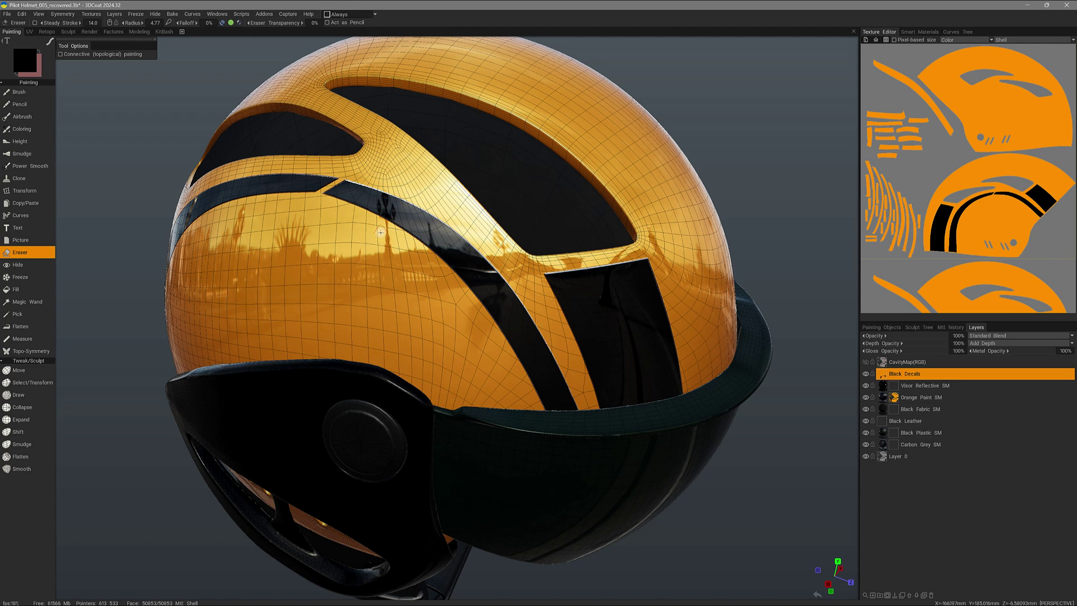
mouse_move(456, 256)
left_mouse_down("alt")
mouse_move(410, 238)
mouse_move(406, 254)
left_mouse_up("alt")
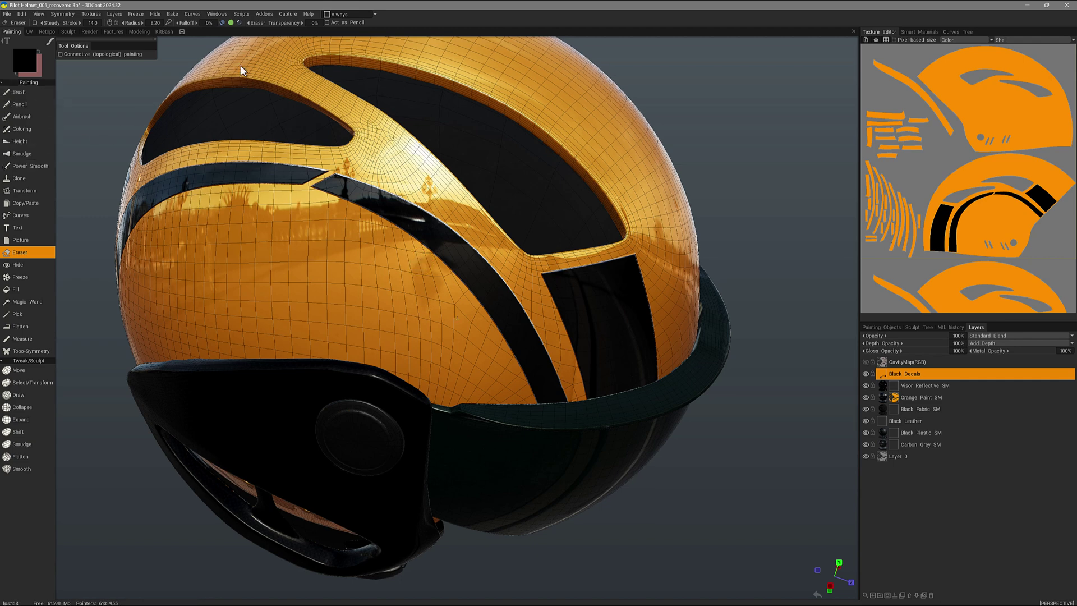
left_click_drag(284, 24, 318, 28)
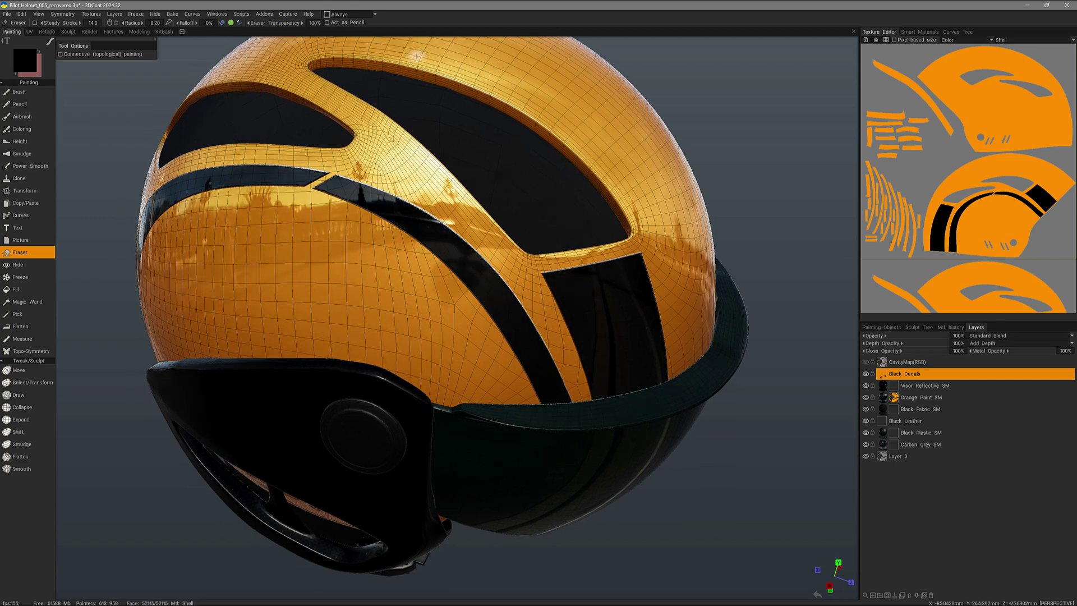
mouse_move(395, 235)
left_mouse_down("alt")
mouse_move(408, 228)
mouse_move(376, 226)
mouse_move(412, 207)
left_mouse_up("alt")
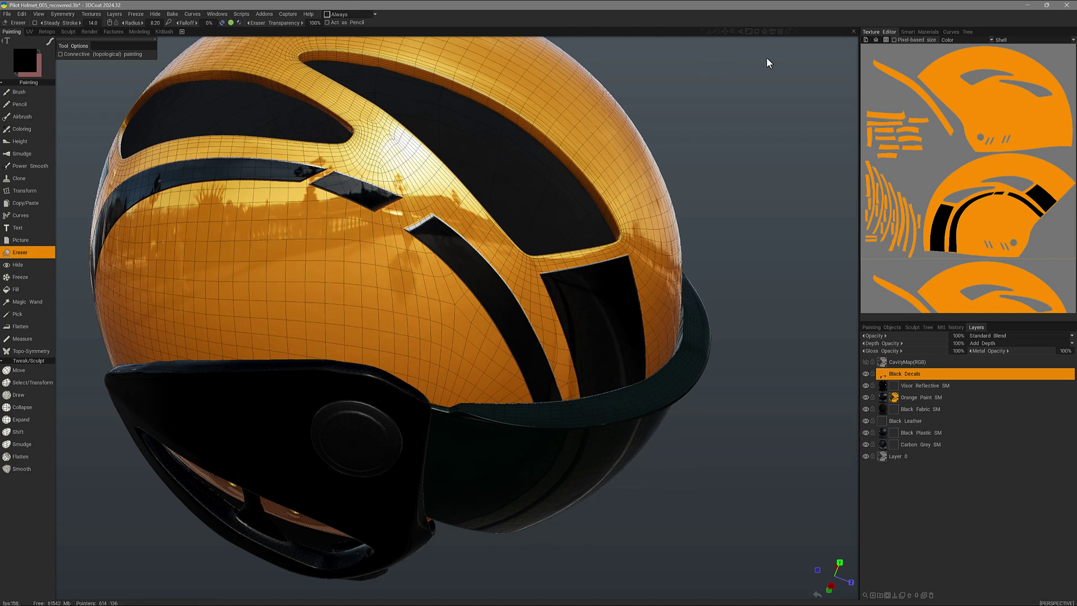
mouse_move(851, 63)
left_click(853, 65)
left_click(977, 54)
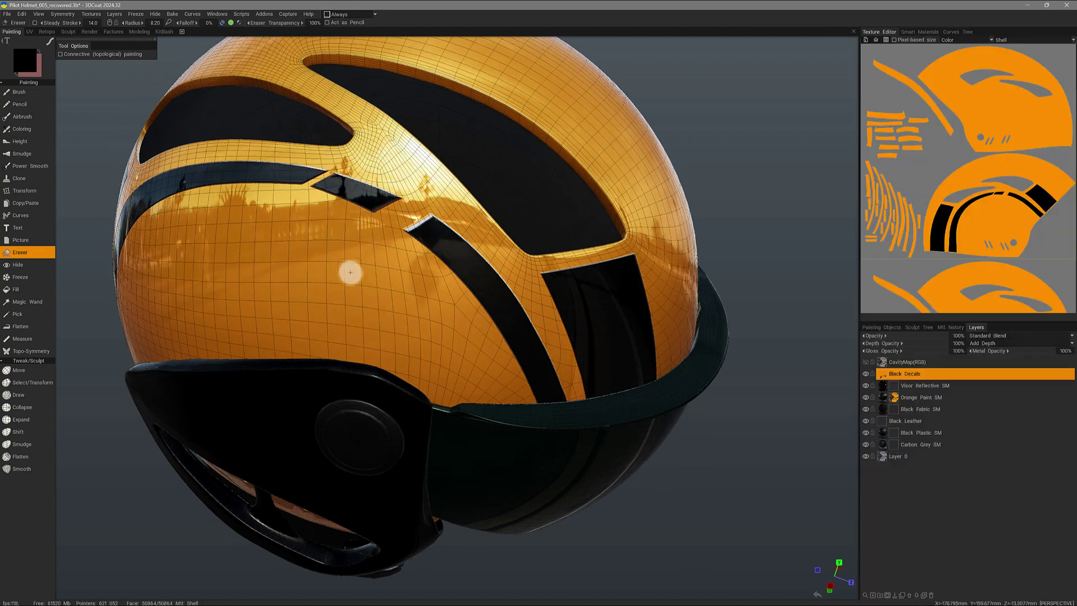
- Enable Steady Stroke, shrink the Eraser radius and erase a narrow freehand gap across the upper part of the curved stripe
left_click(34, 23)
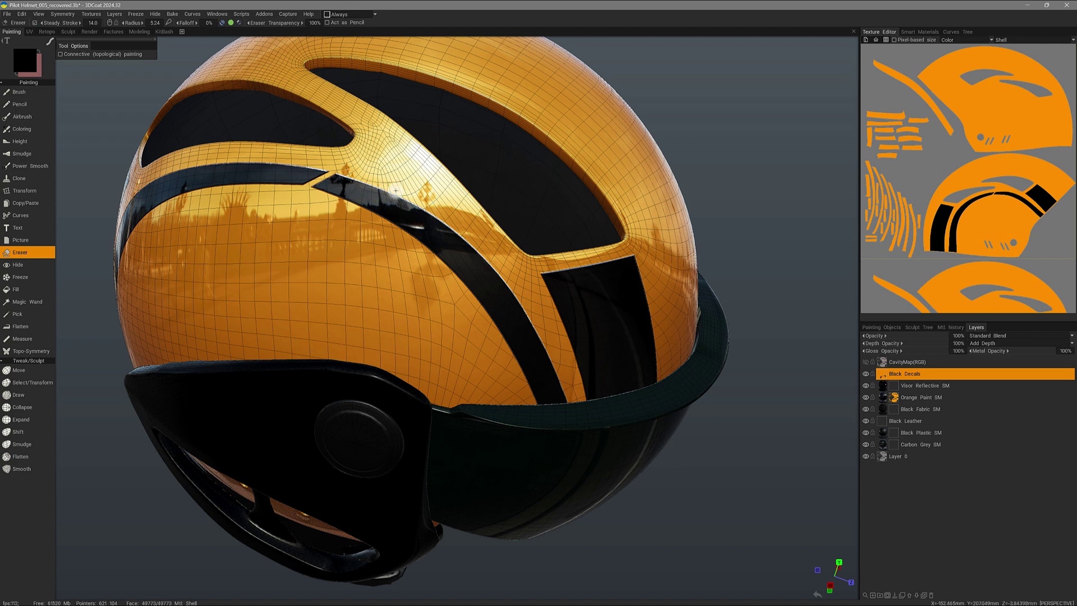
right_click_drag(399, 186, 393, 188)
mouse_move(324, 174)
left_mouse_down()
mouse_move(352, 191)
mouse_move(400, 193)
mouse_move(400, 216)
left_mouse_up()
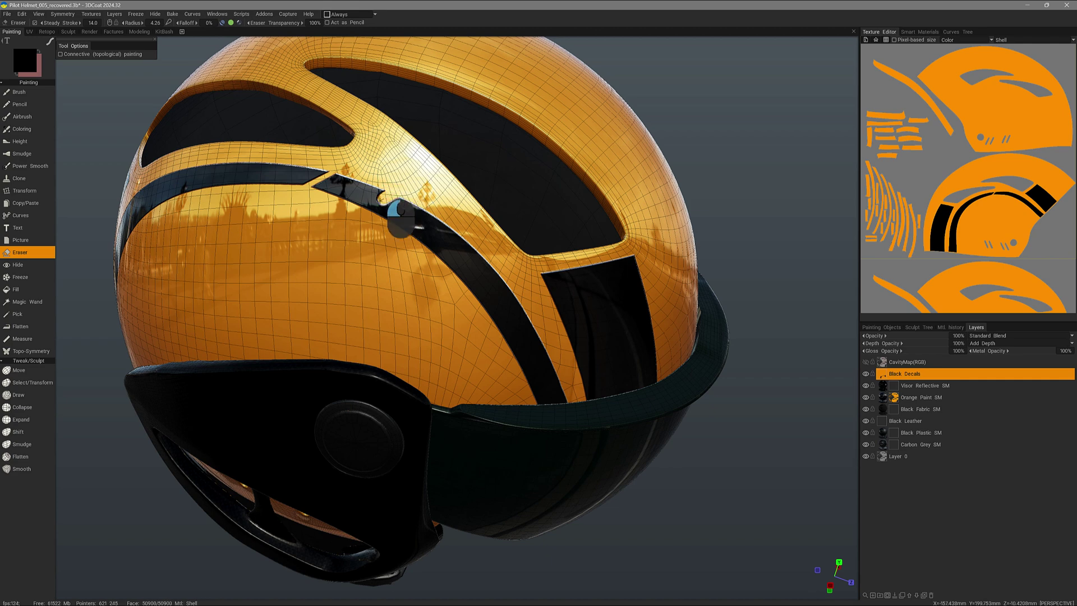
- Reduce the Eraser radius to 3.60 and erase a second gap across the curved stripe using a straight-line stroke
left_click_drag(344, 276, 415, 233, "alt")
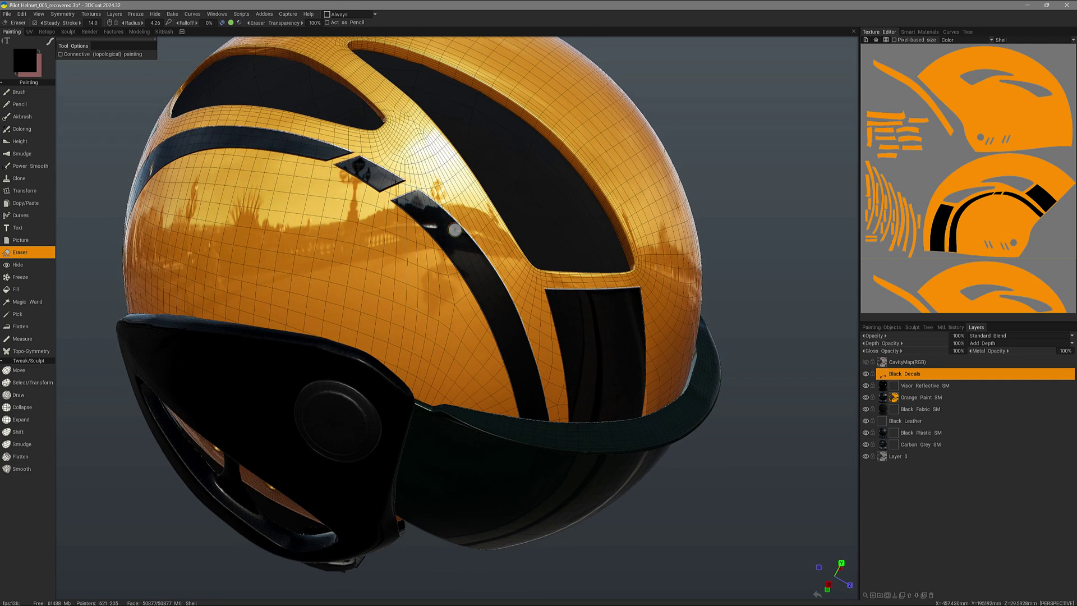
right_click_drag(467, 218, 464, 218)
mouse_move(50, 42)
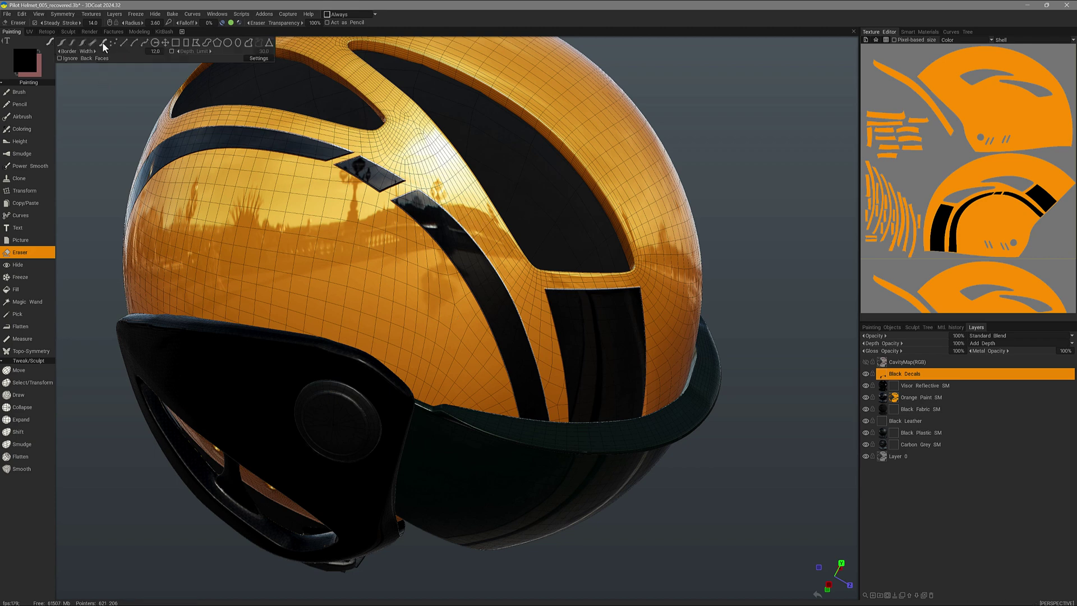
left_click(123, 43)
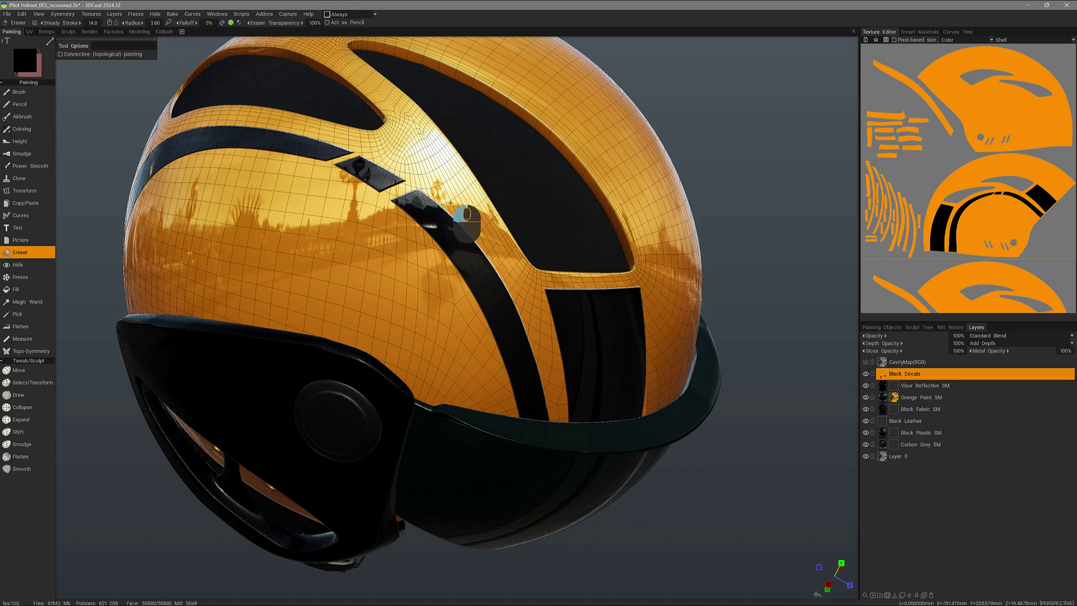
mouse_move(407, 225)
left_mouse_down()
mouse_move(399, 254)
mouse_move(336, 276)
mouse_move(438, 276)
mouse_move(413, 276)
left_mouse_up()
- Draw a narrow closed curve across the stripe below the second gap and erase its area with Fill Inside the Closed Curve
mouse_move(50, 42)
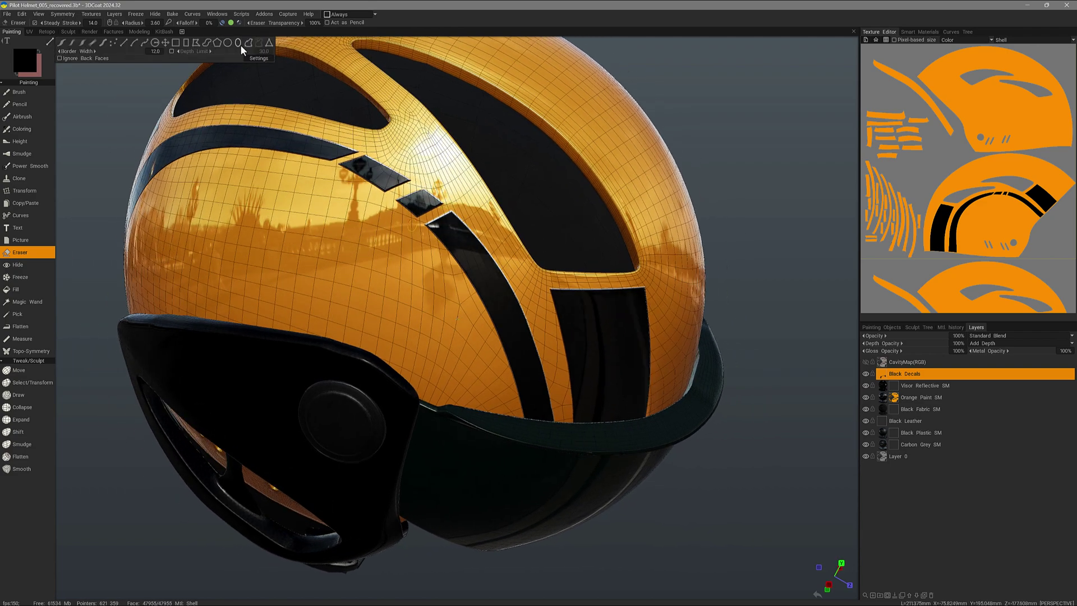
left_click_drag(224, 106, 236, 105, "alt")
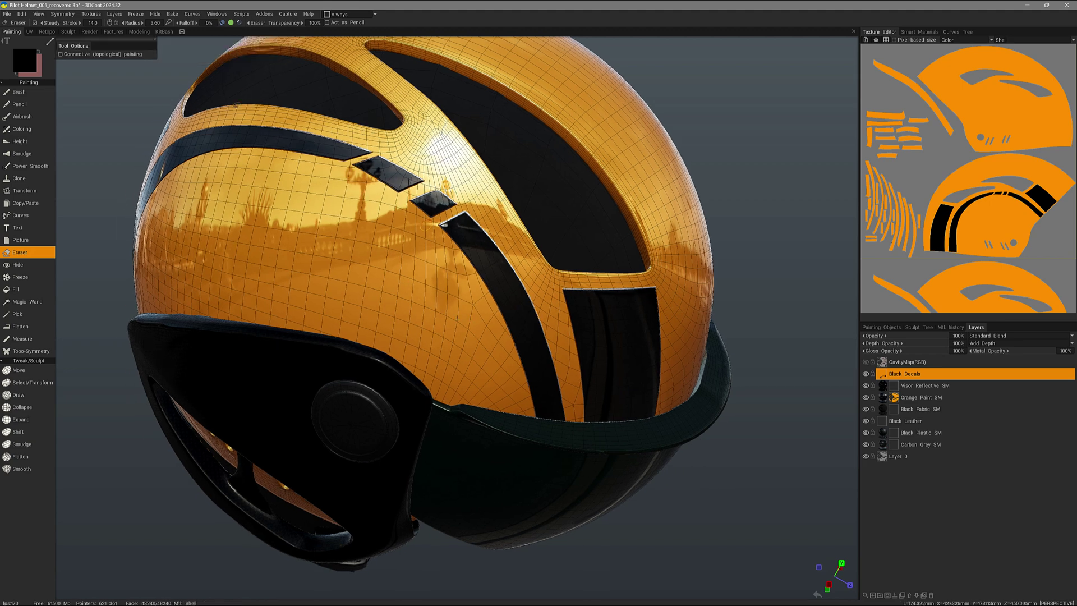
mouse_move(45, 40)
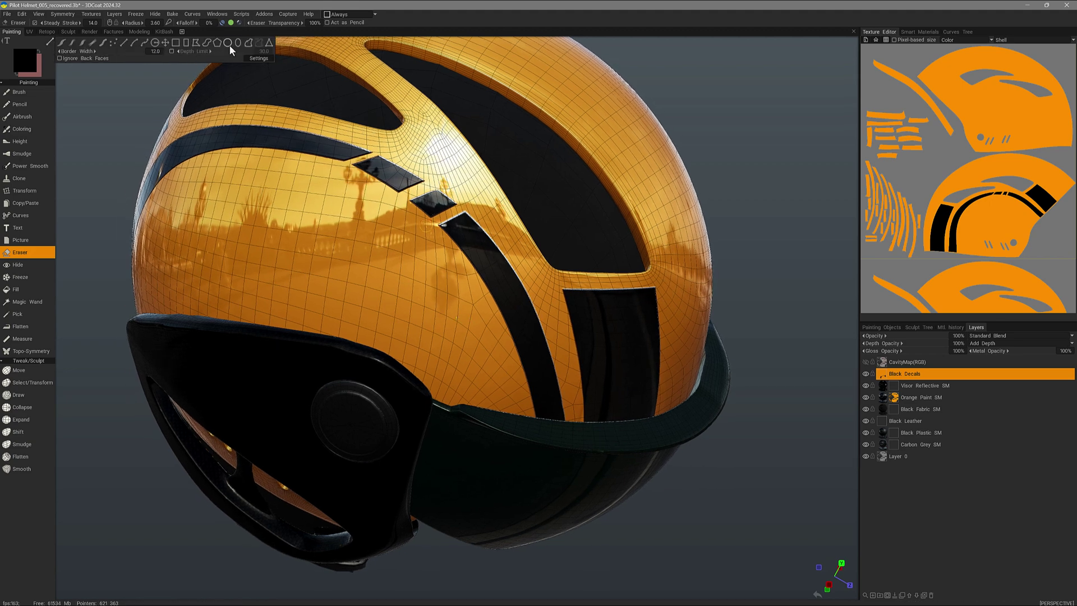
left_click(249, 44)
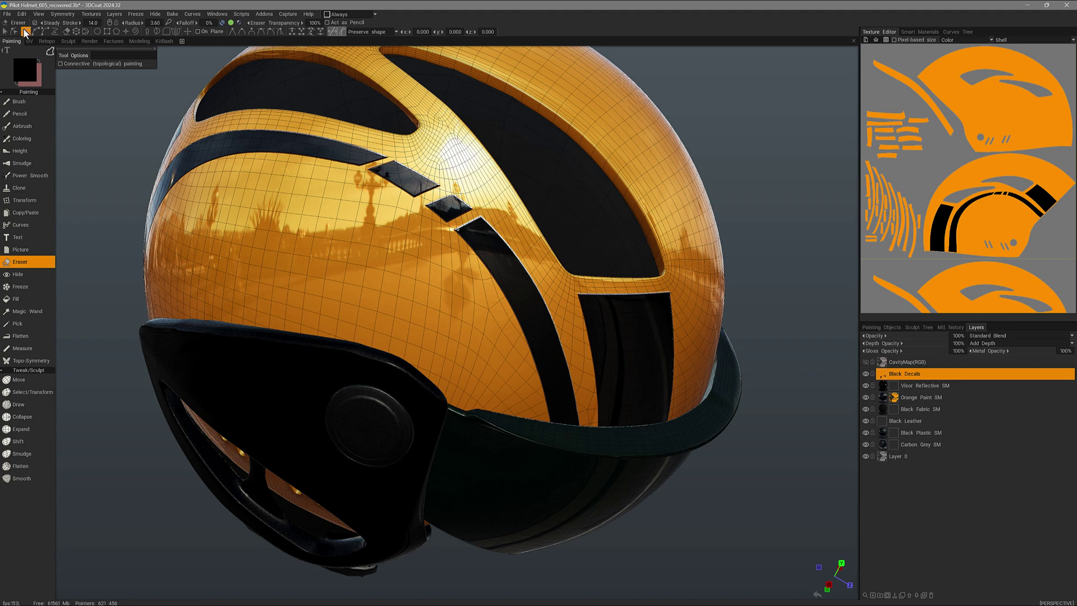
right_click(479, 247)
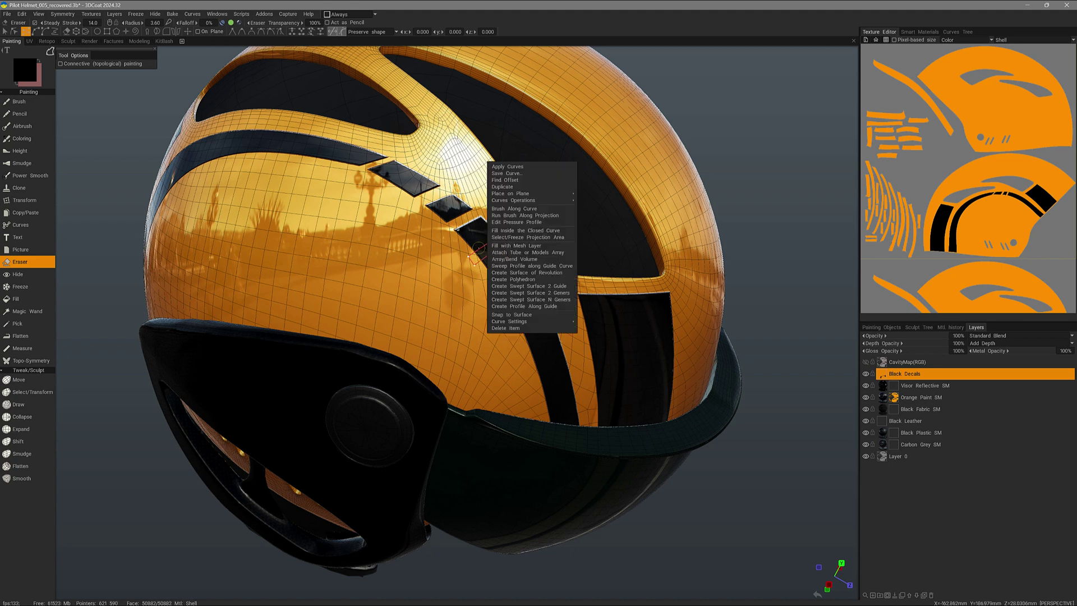
left_click(524, 231)
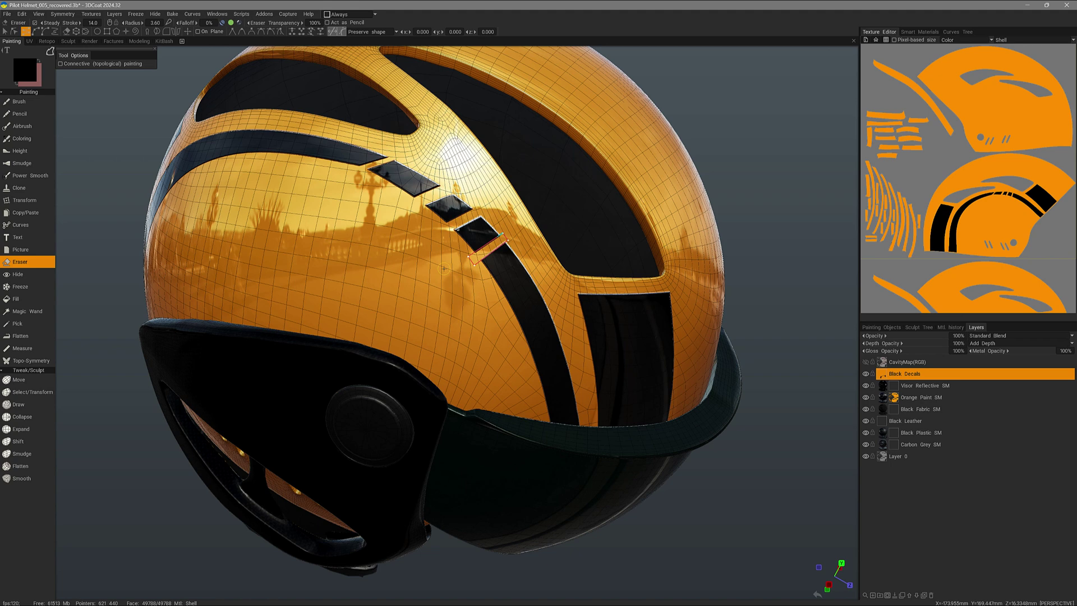
- Move the closed curve farther down the stripe with the transform gizmo and erase a fourth gap by filling inside it
left_click(188, 31)
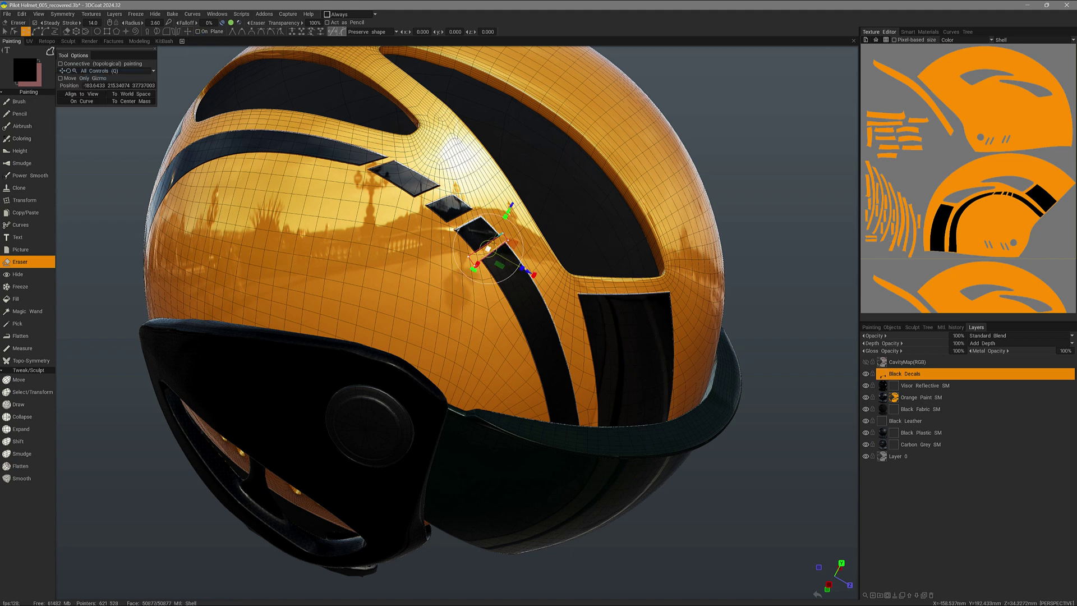
left_click_drag(488, 249, 510, 275)
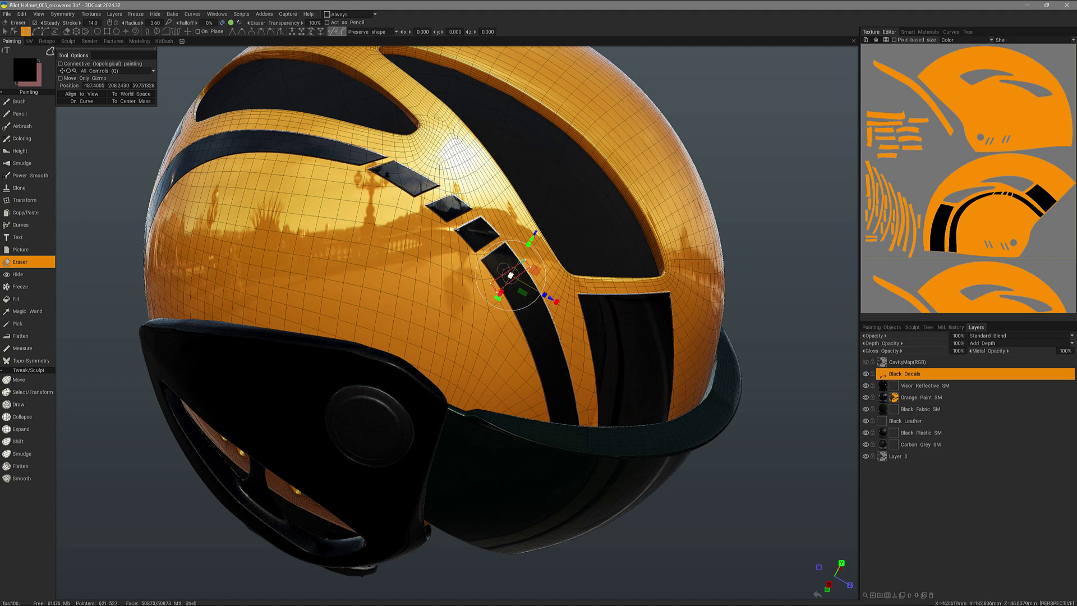
left_click(188, 31)
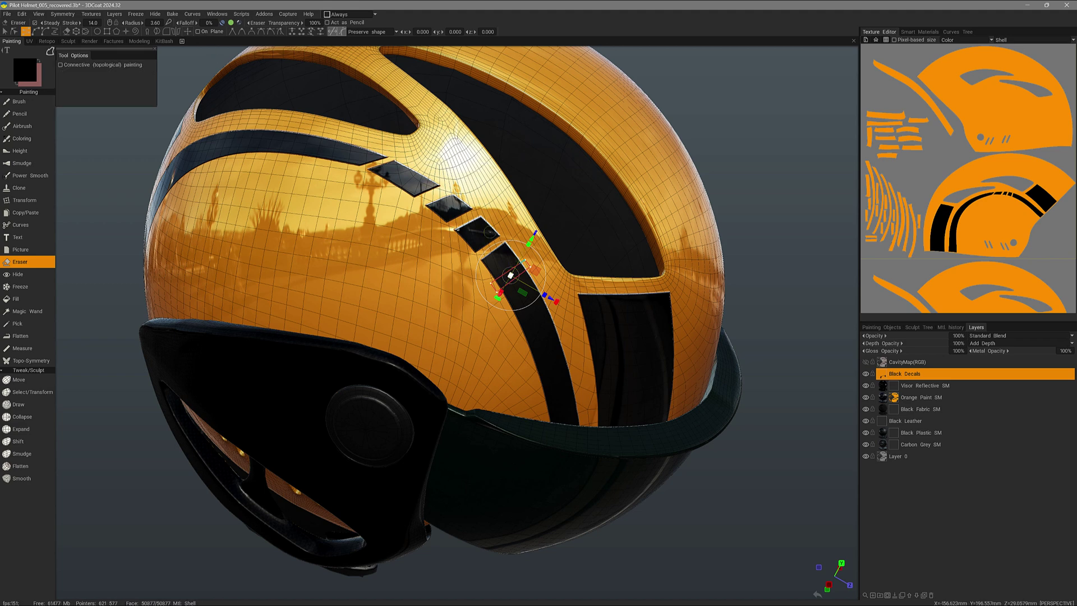
right_click(504, 271)
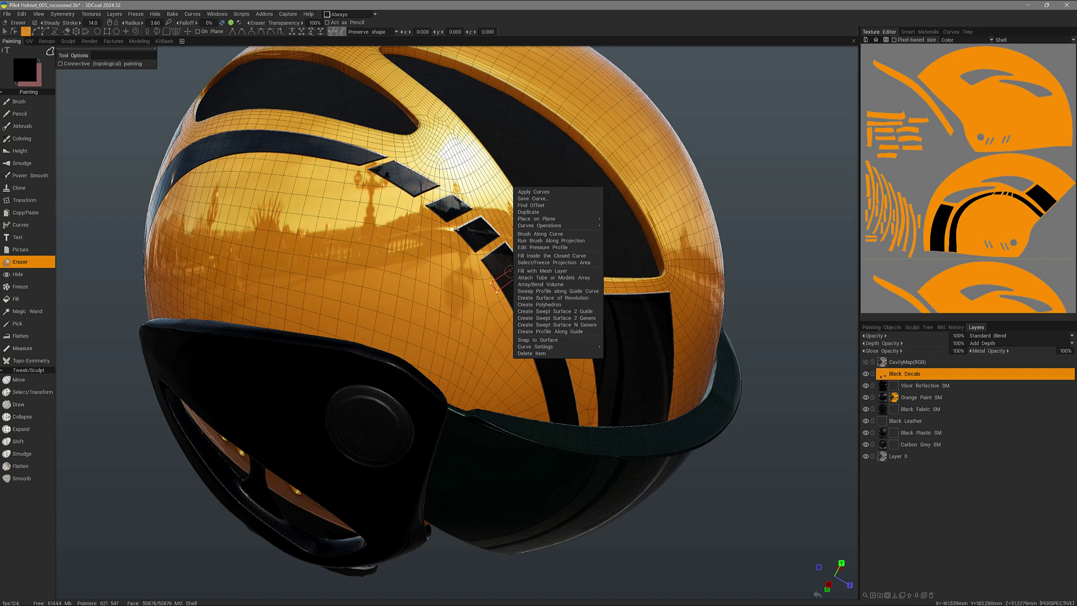
left_click(553, 256)
- Shift the closed curve farther down the stripe, past the fourth gap, with the transform gizmo
left_click(188, 32)
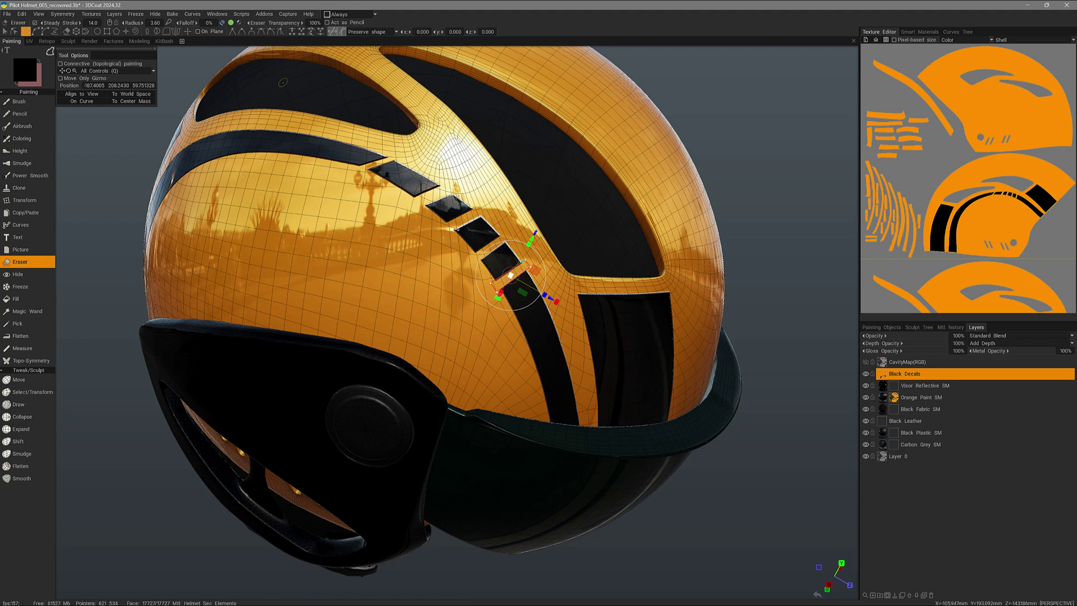
left_click_drag(523, 291, 555, 317)
key("Escape")
- Hide Curve4 in the Curves Tree and leave the curve stroke mode
left_click(958, 32)
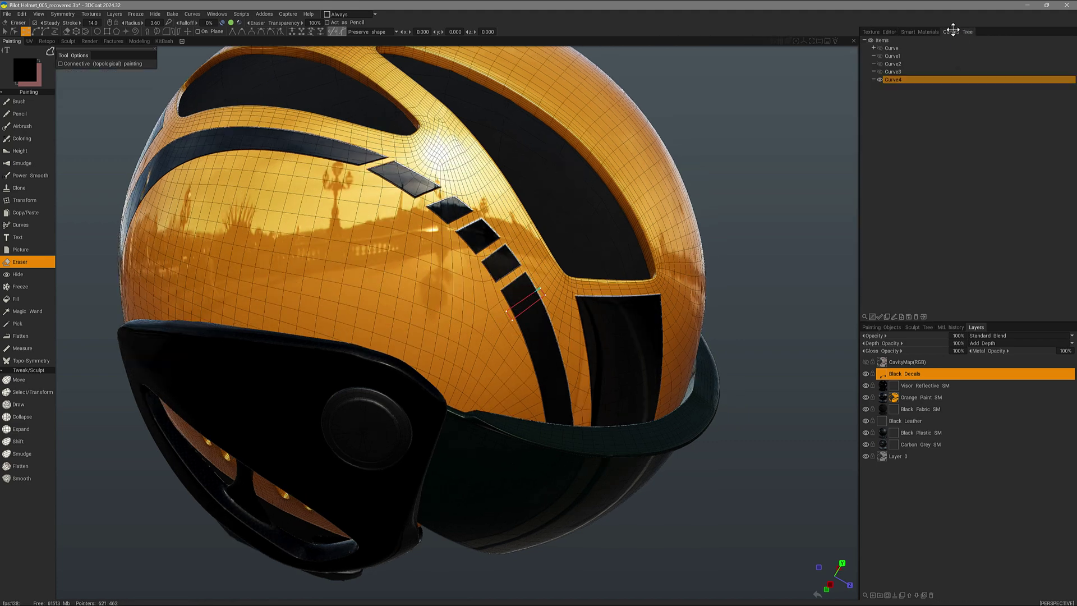
left_click(880, 80)
left_click_drag(147, 229, 223, 238, "alt")
right_click_drag(223, 238, 89, 277, "alt")
key("Escape")
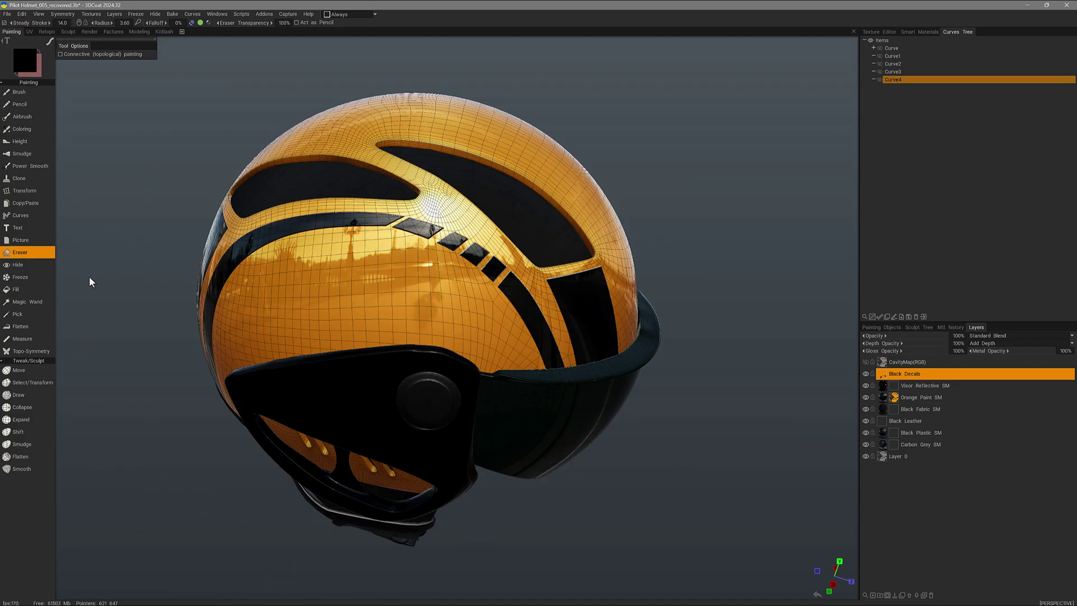
- Erase the Black Decals layer's stripes from the helmet shell using the Fill tool with Fill w/ Eraser at 100% eraser transparency
left_click(21, 290)
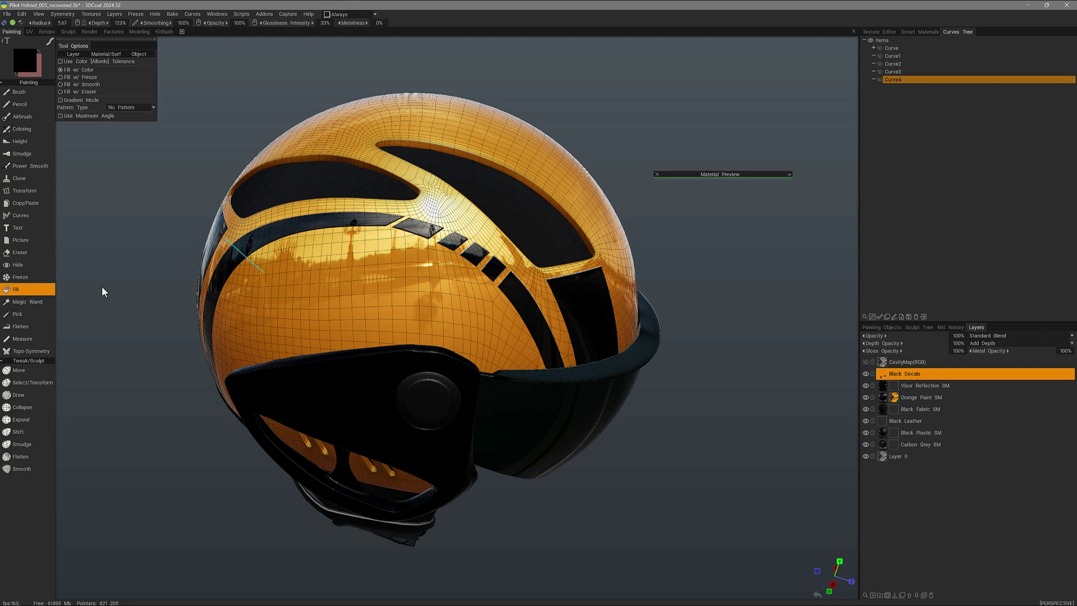
mouse_move(429, 264)
left_mouse_down("alt")
mouse_move(330, 299)
mouse_move(482, 314)
left_mouse_up("alt")
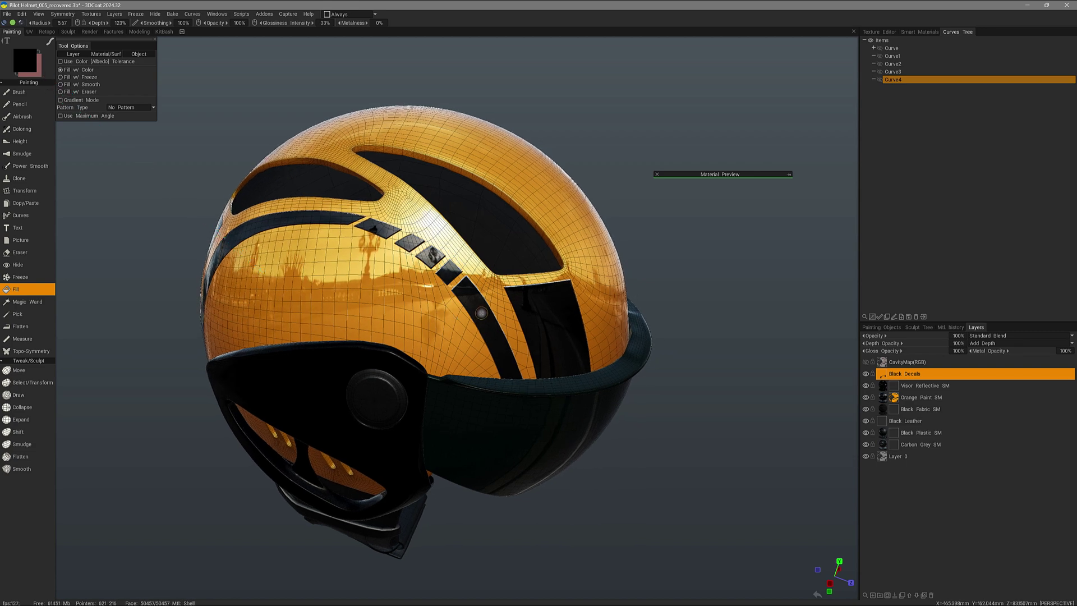
left_click_drag(481, 312, 595, 289)
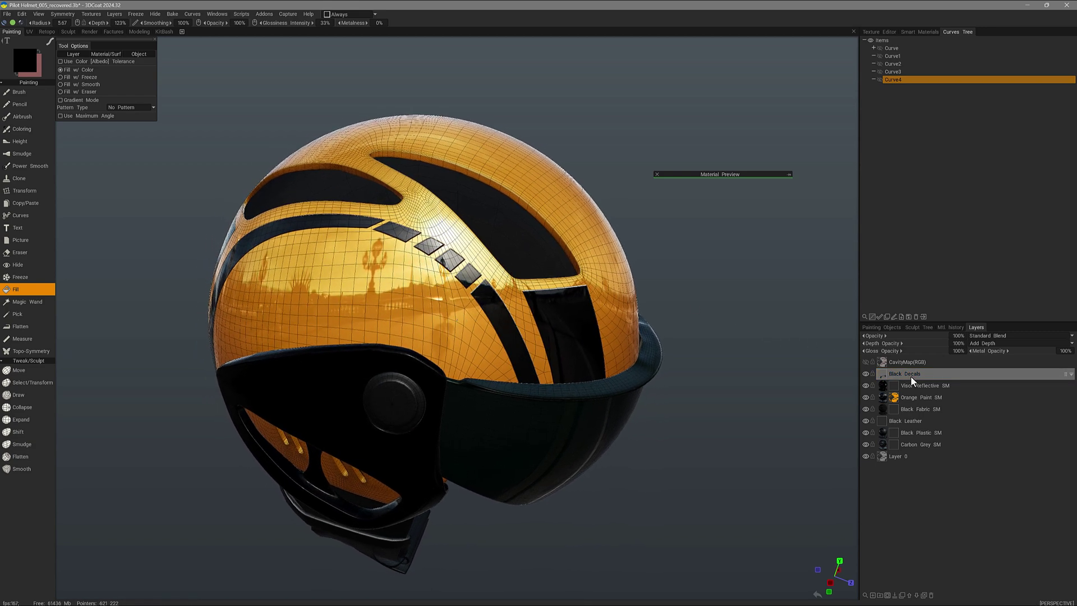
left_click(925, 373)
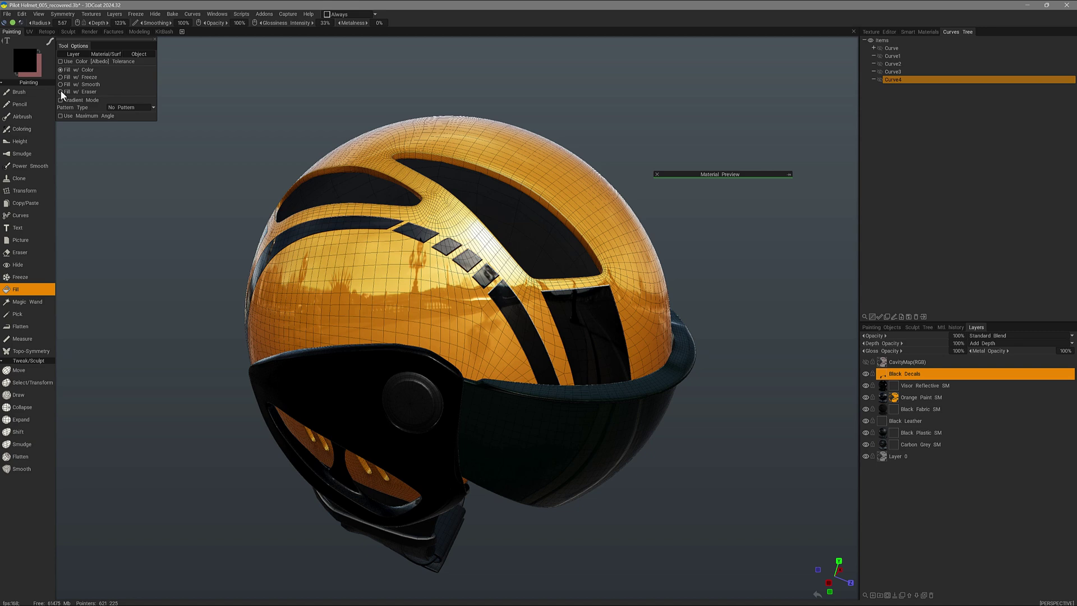
left_click(60, 91)
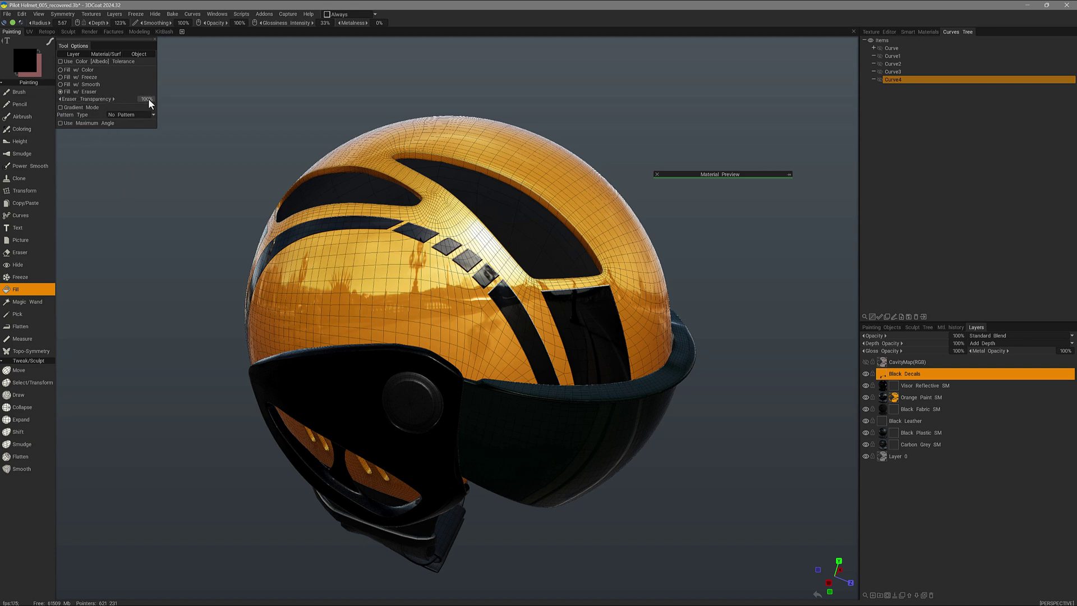
left_click_drag(634, 319, 661, 339, "alt")
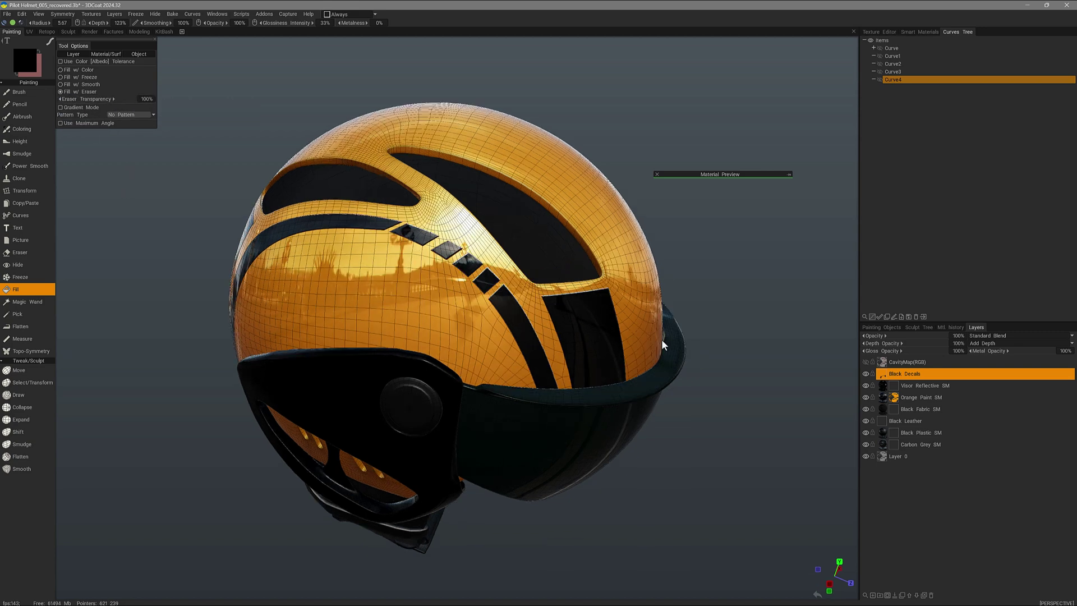
left_click(511, 313)
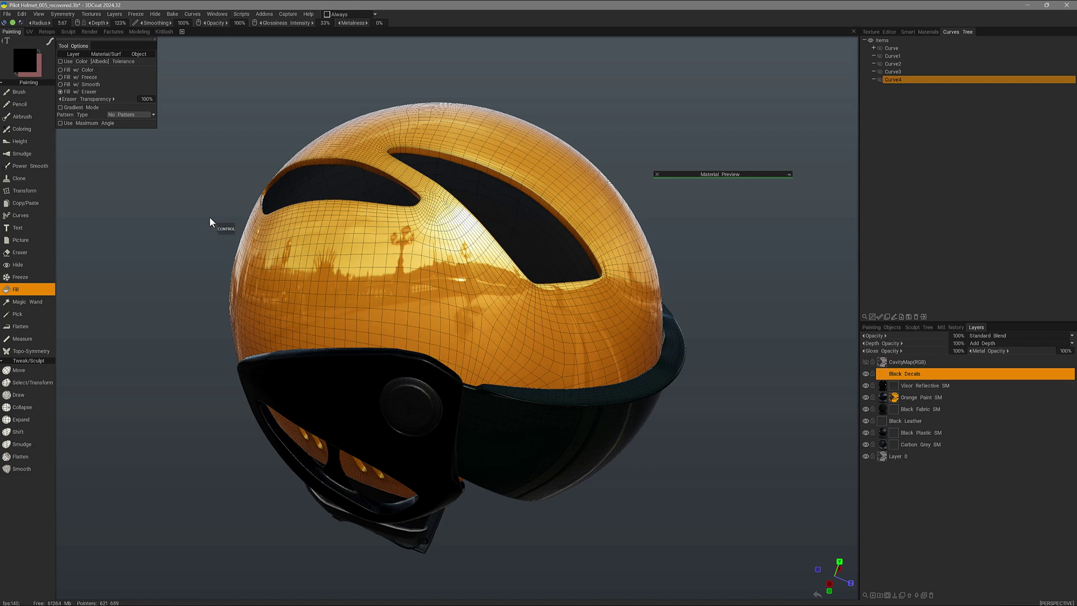
- Undo the last eraser fill on the helmet shell and bring up the Depth channel options for the Fill tool
key("ctrl+z")
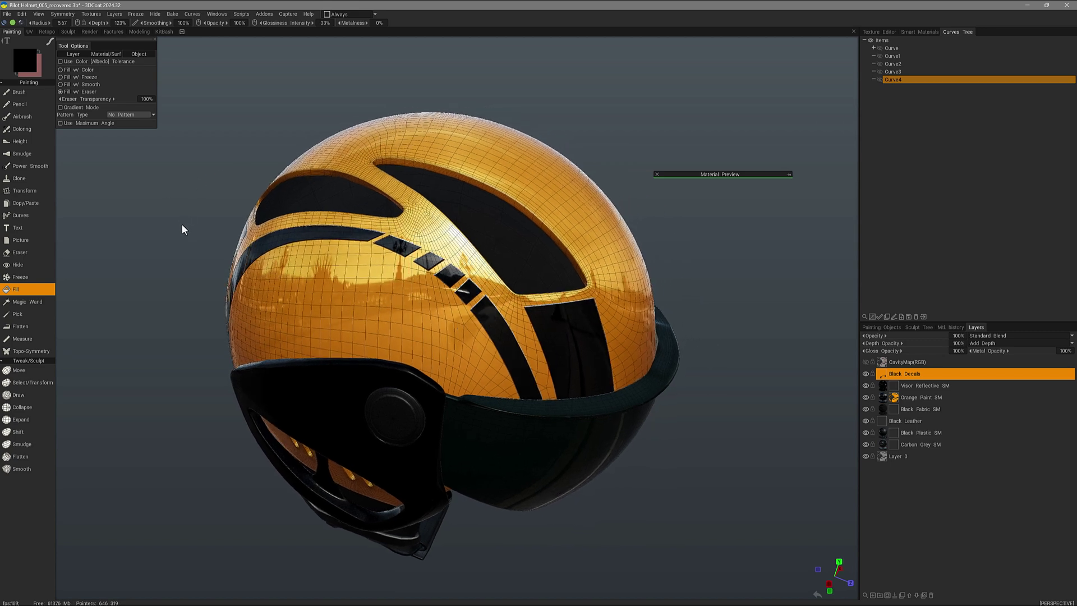
left_click(5, 23)
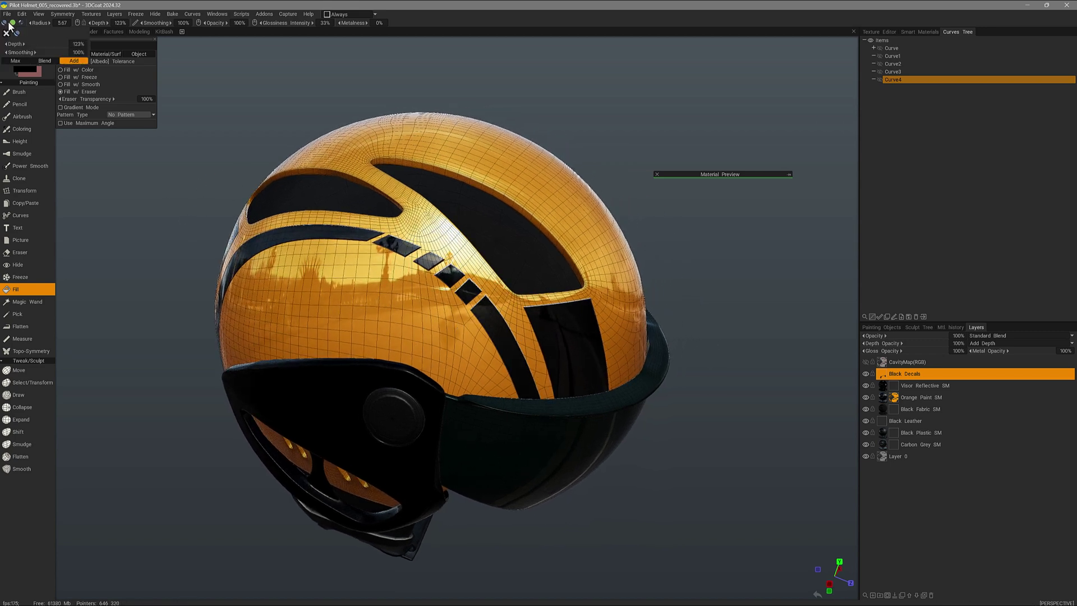
mouse_move(19, 23)
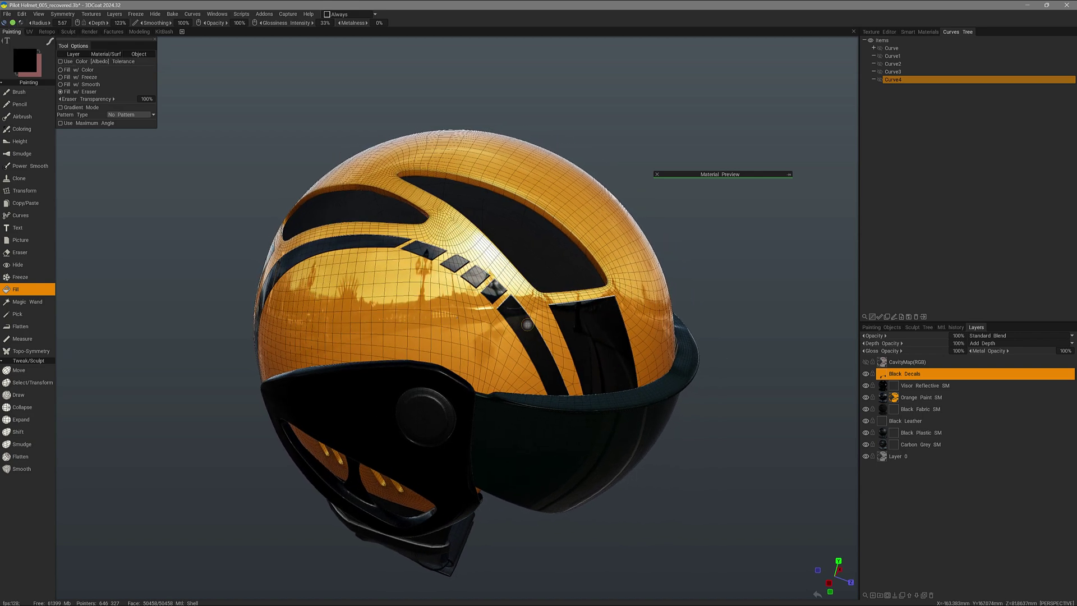
- Try erasing the helmet shell's black decals again using Fill w/ Eraser, and undo that fill
left_click(481, 321)
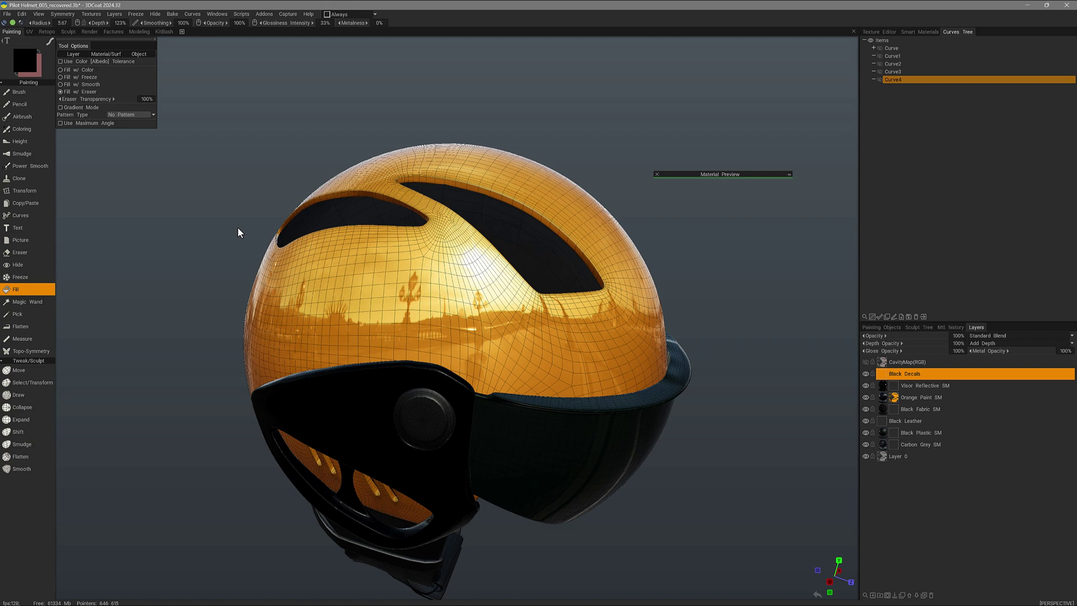
key("ctrl+z")
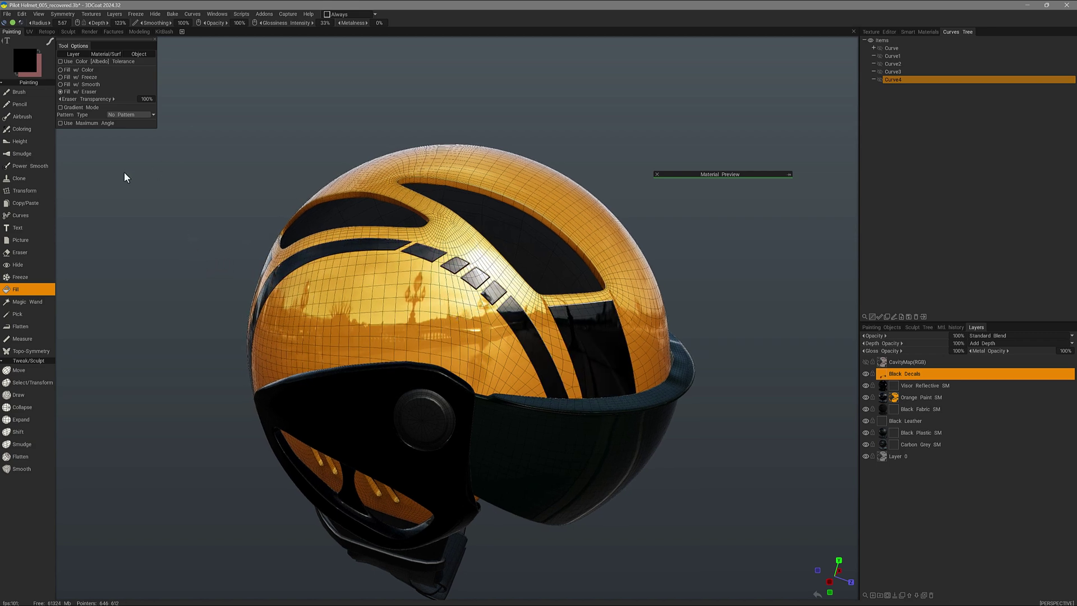
- Activate the Eraser tool and lower its Eraser Transparency to 19%
left_click(28, 252)
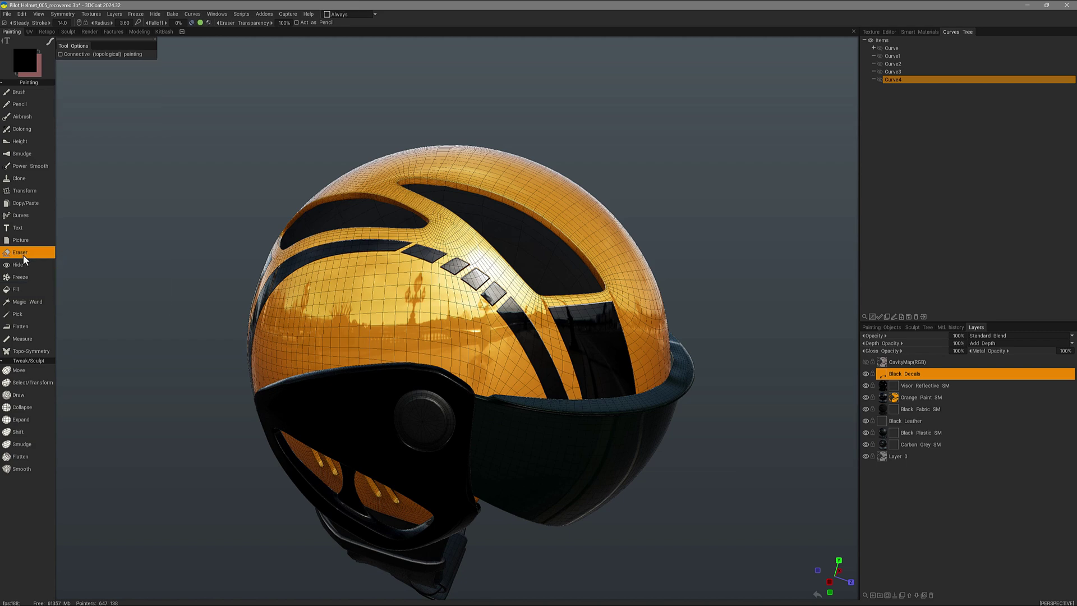
left_click_drag(261, 23, 216, 23)
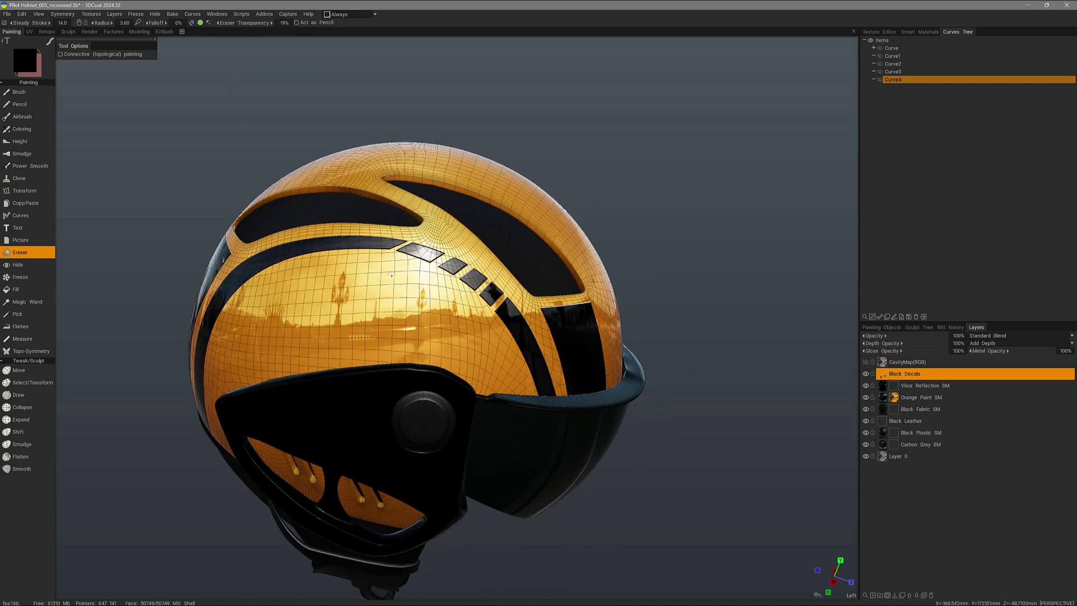
- Erase two separate gaps in the rear part of the thin side stripe using the Brush tool in erasing mode
left_click(28, 92)
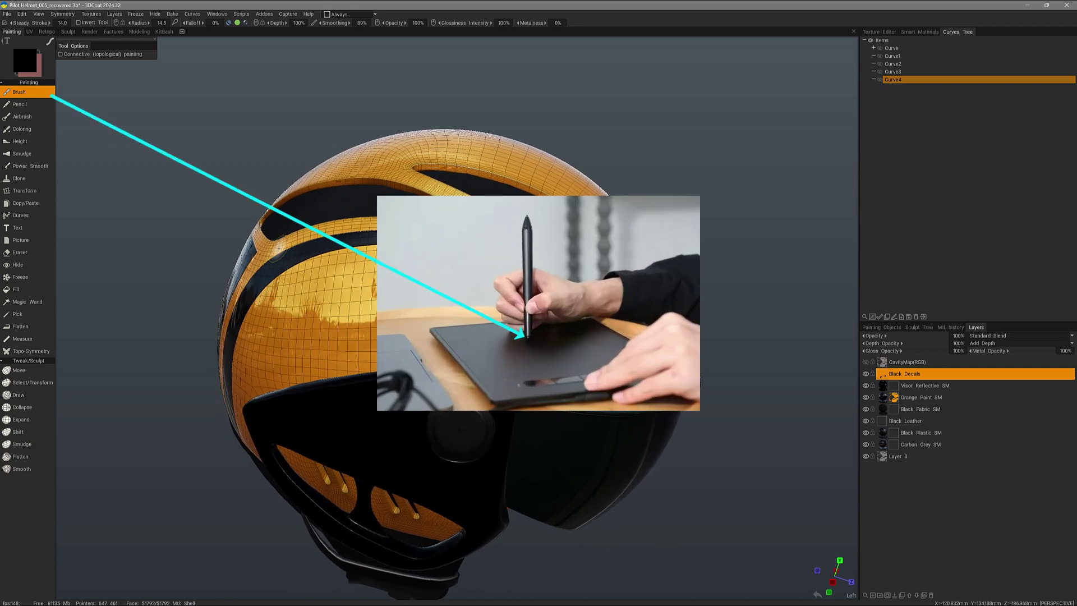
left_click_drag(279, 249, 306, 279, "alt")
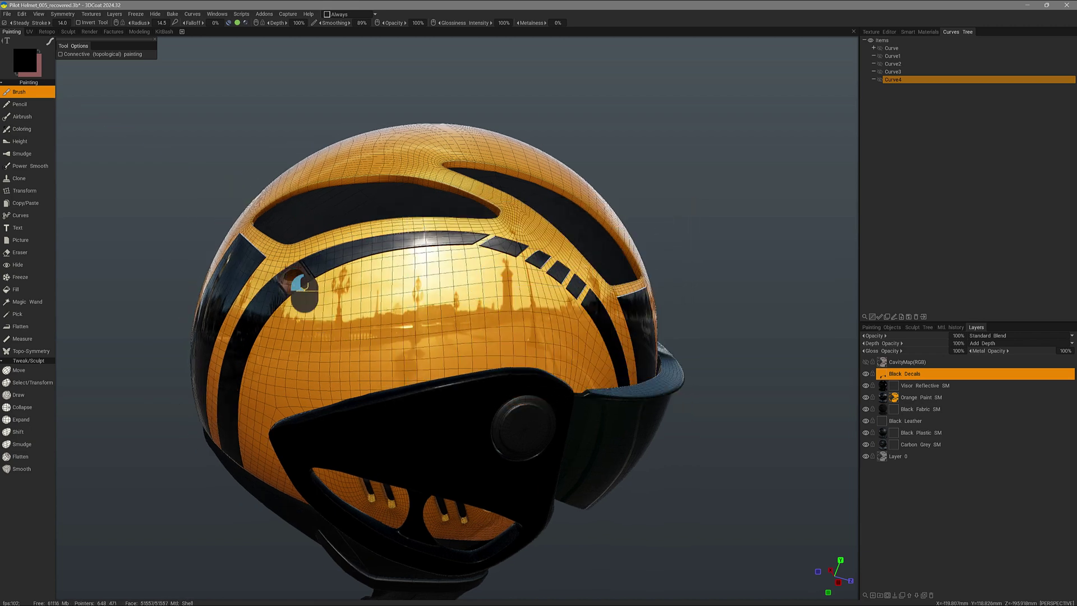
mouse_move(308, 293)
left_mouse_down()
mouse_move(316, 362)
mouse_move(297, 323)
left_mouse_up()
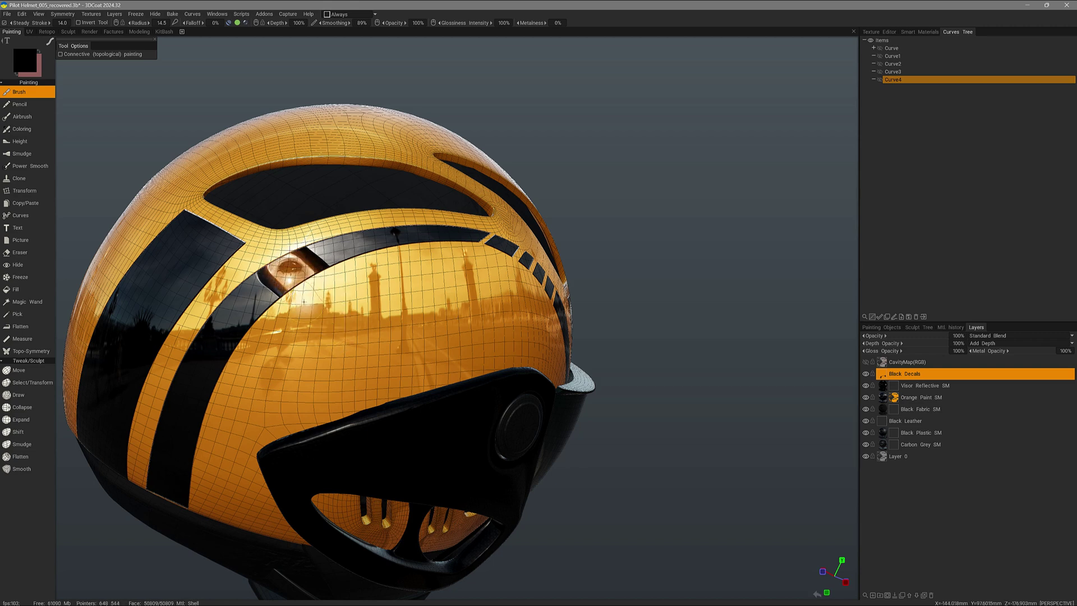
left_click_drag(295, 269, 323, 257)
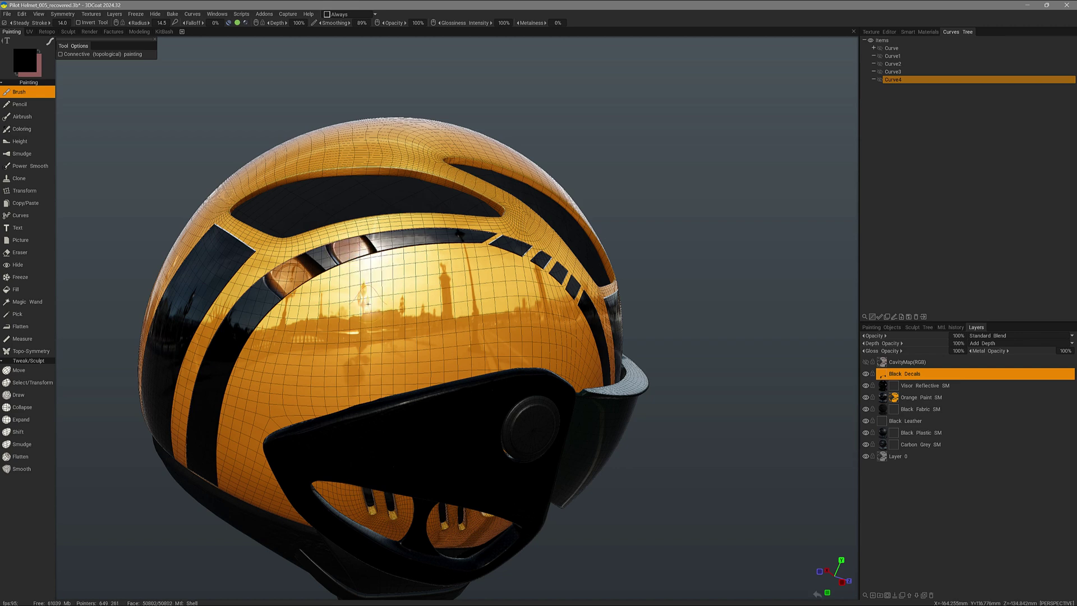
- Compare the Eraser tool's settings with the Brush tool's channel settings, ending with the Brush active
left_click(21, 252)
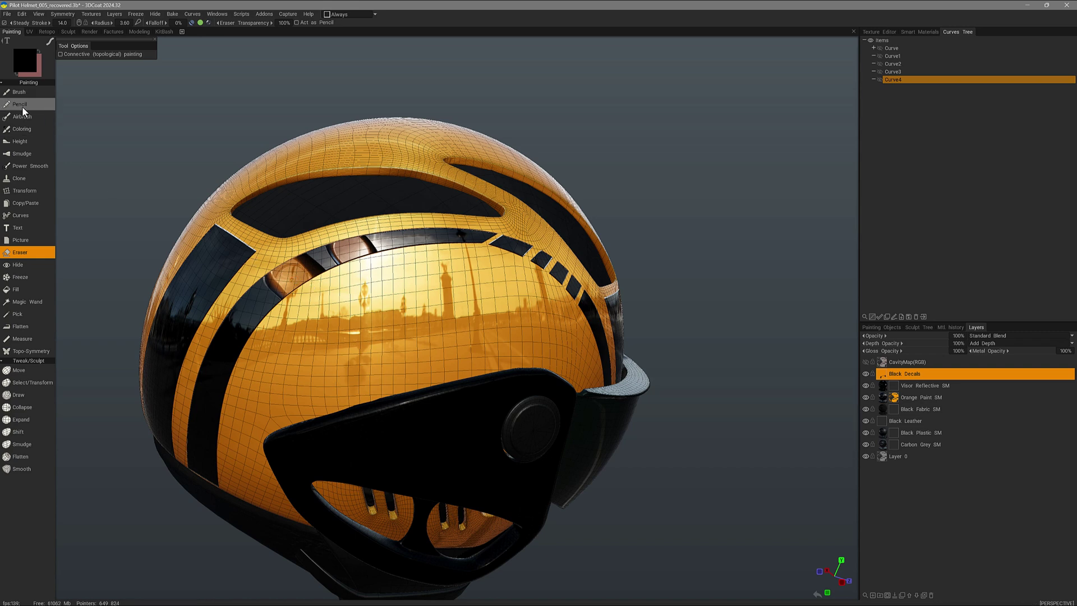
left_click(31, 92)
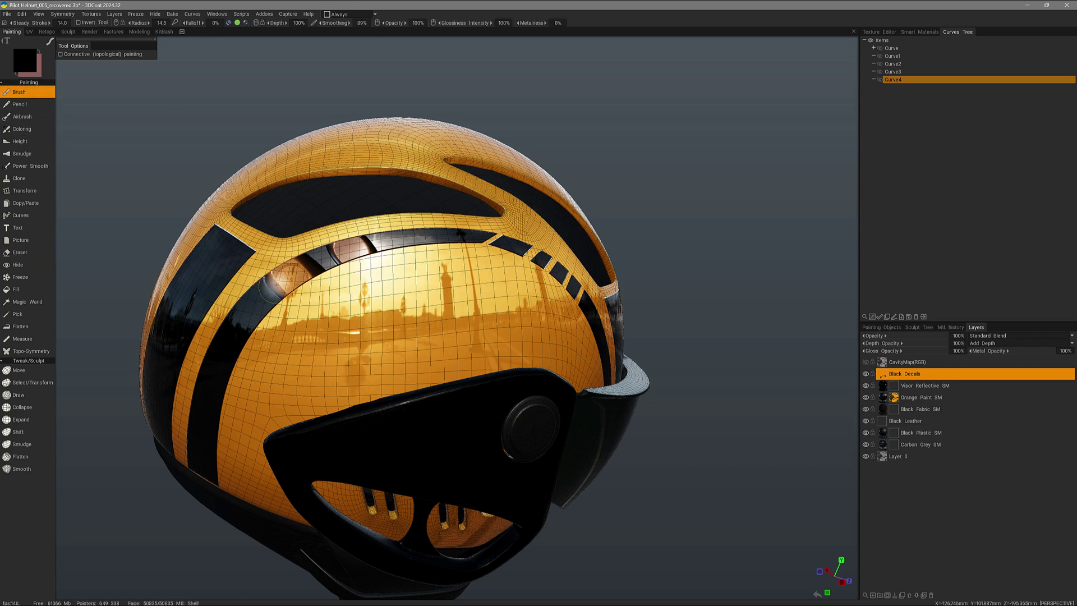
mouse_move(262, 303)
left_mouse_down("alt")
mouse_move(276, 300)
mouse_move(239, 315)
mouse_move(223, 289)
mouse_move(257, 322)
mouse_move(249, 270)
mouse_move(304, 272)
mouse_move(287, 247)
mouse_move(361, 255)
mouse_move(308, 224)
mouse_move(241, 303)
left_mouse_up("alt")
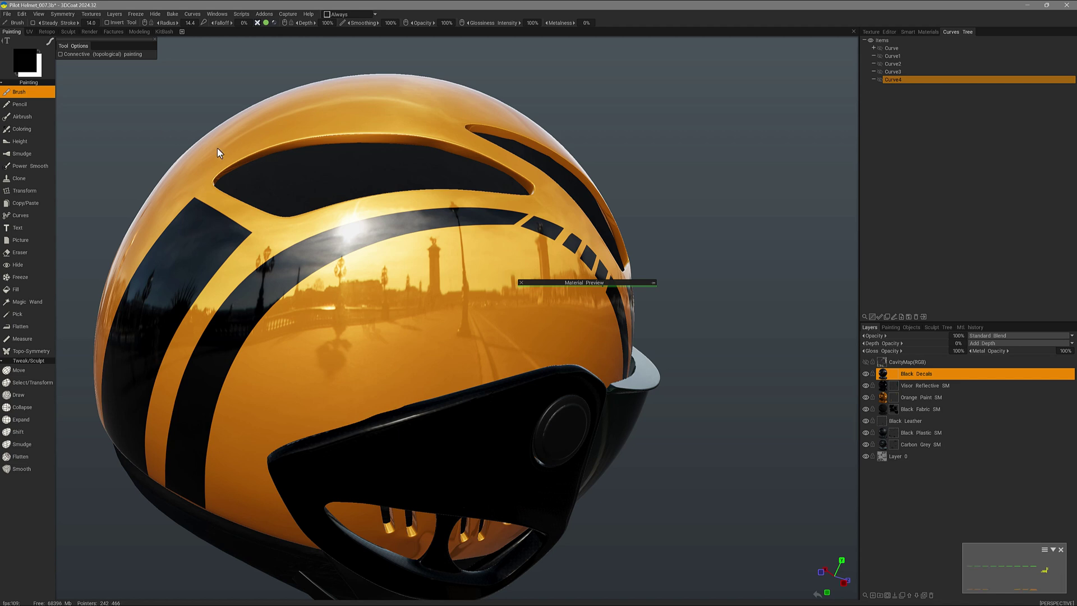
- On the Black Decals layer, erase a wide gap in the rear of the thin side stripe using the Brush with the Depth channel off
left_click(258, 24)
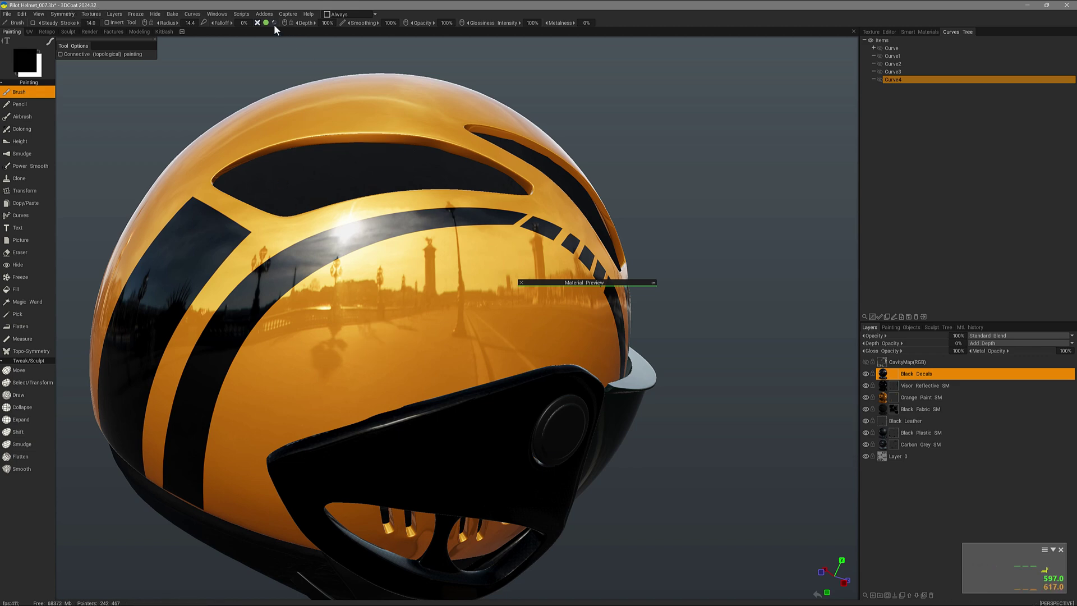
left_click(257, 24)
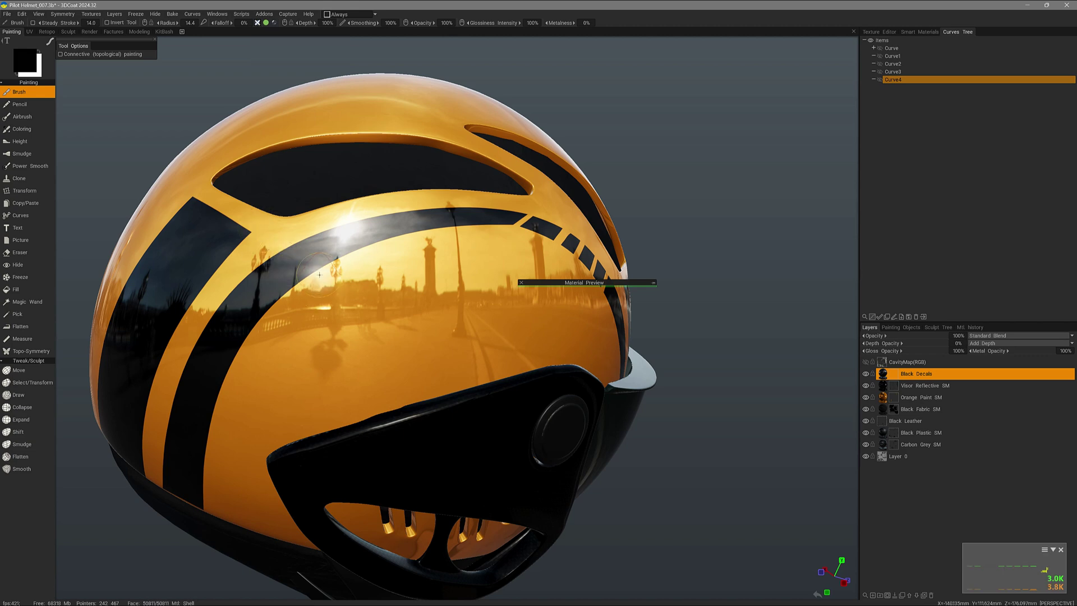
mouse_move(266, 25)
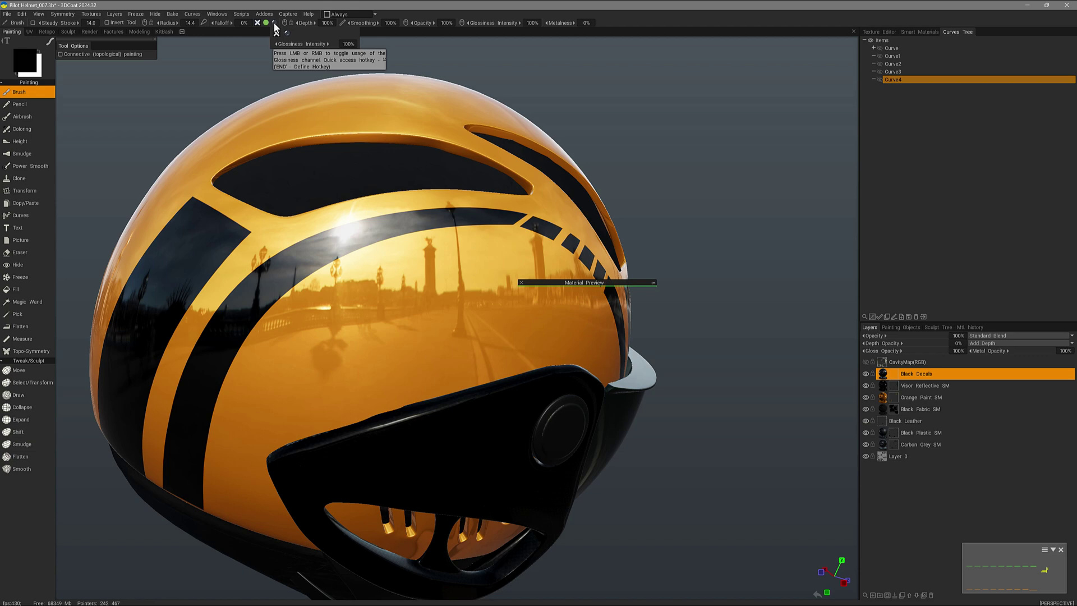
left_click_drag(311, 270, 277, 240, "ctrl")
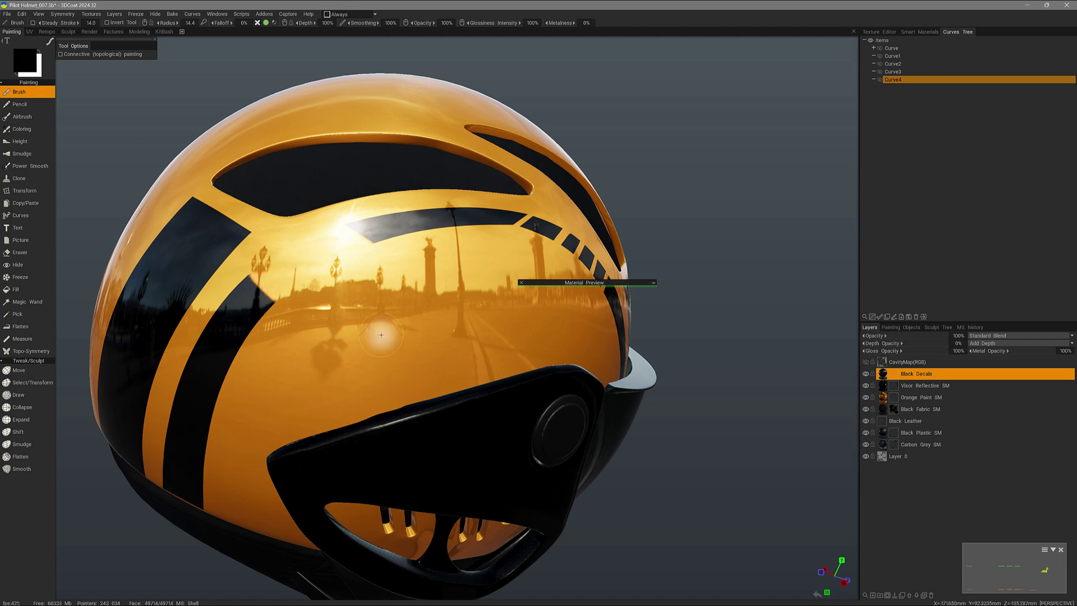
mouse_move(381, 336)
left_mouse_down("alt")
mouse_move(407, 344)
mouse_move(381, 333)
left_mouse_up("alt")
middle_click_drag(380, 334, 364, 335, "alt")
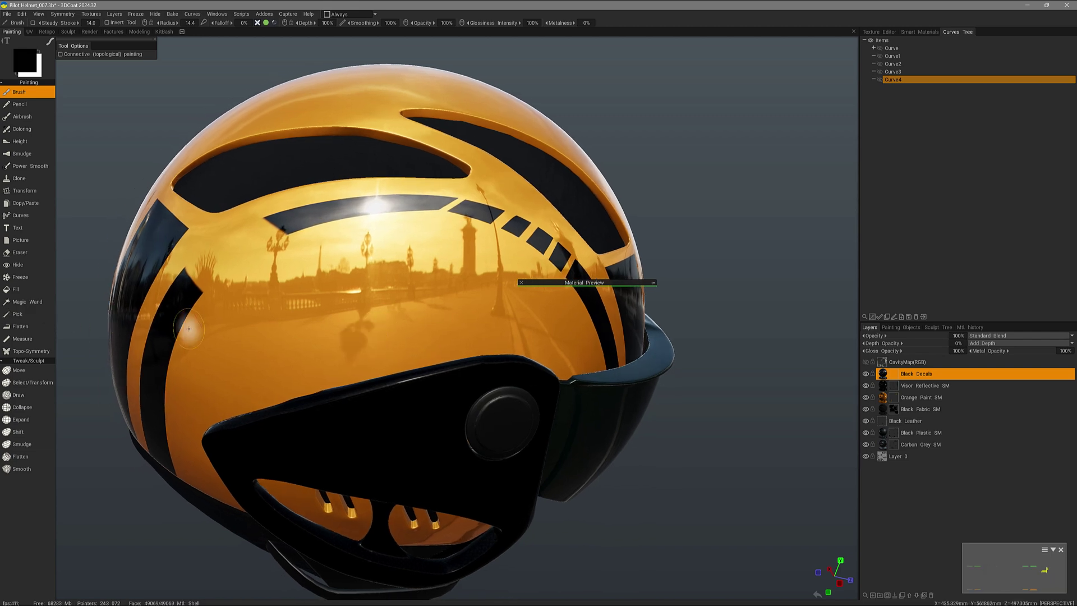